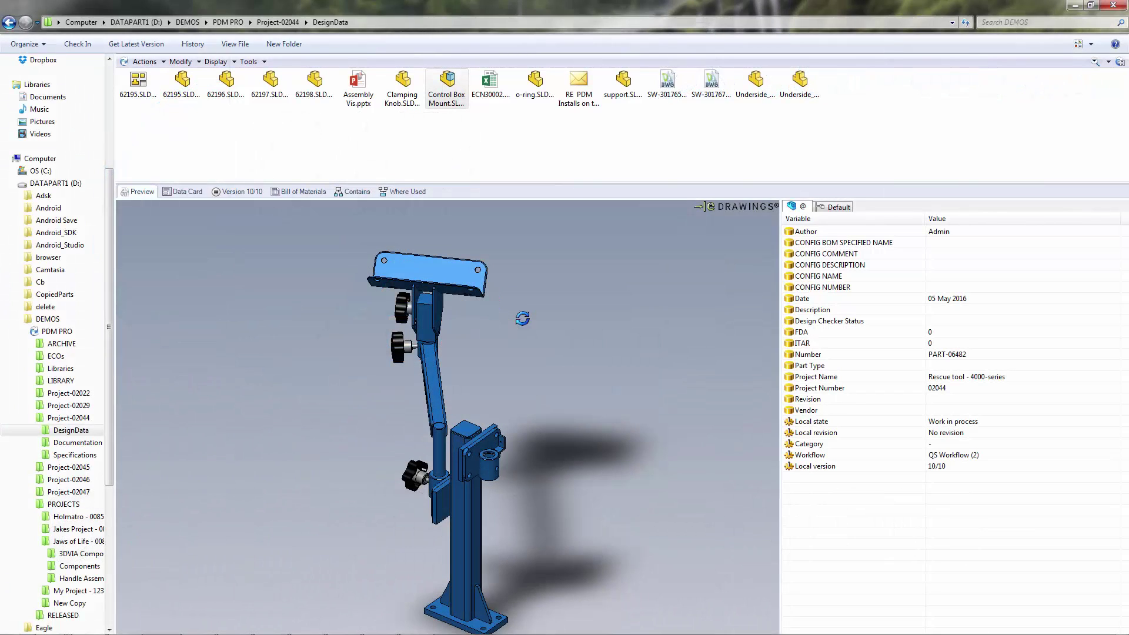
Launch PDM Administration from the Tools menu of the vault's Explorer view.
{"action": "left_click", "coordinate": [251, 61]}
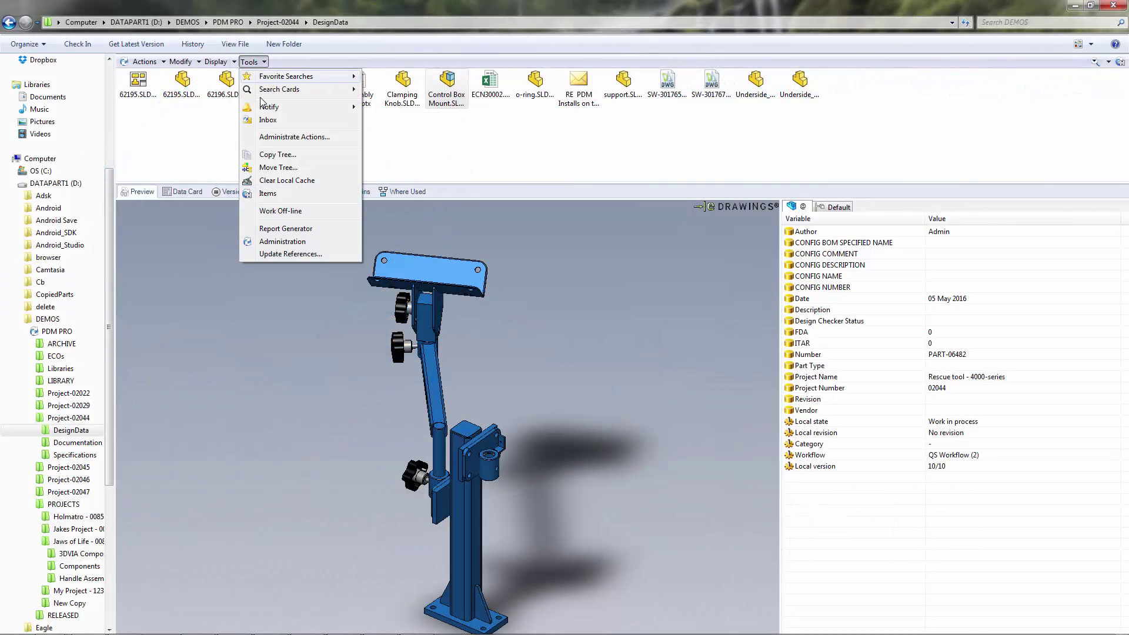
{"action": "left_click", "coordinate": [283, 241]}
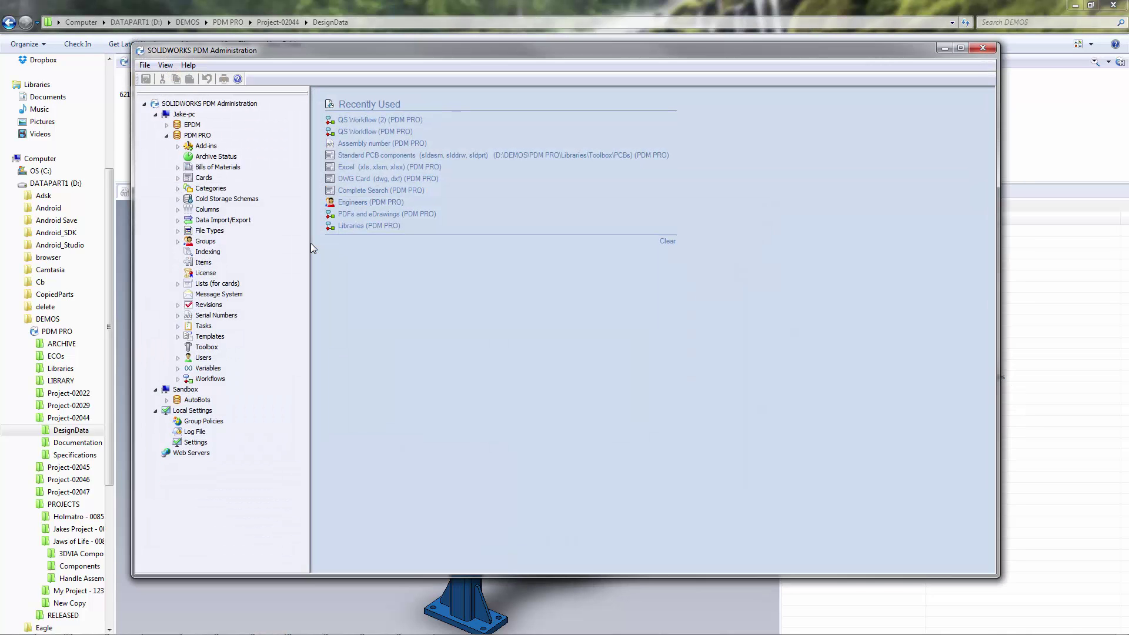
Maximize the Administration window and expand Add-ins, Cards and Search Cards to show Complete Search.
{"action": "left_click", "coordinate": [958, 50]}
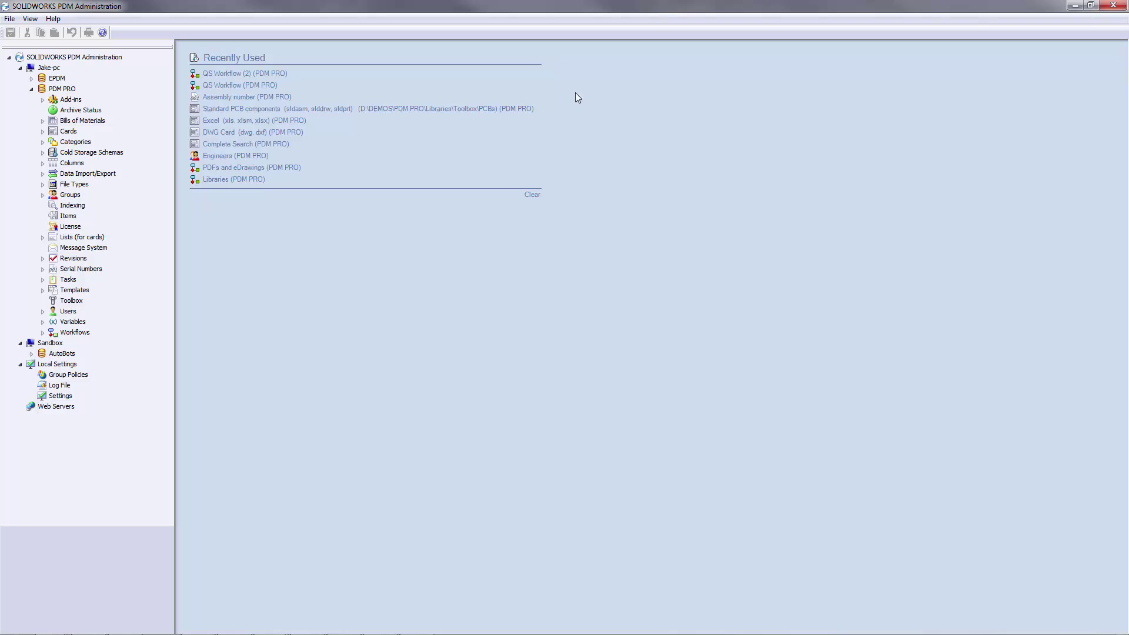
{"action": "double_click", "coordinate": [69, 99]}
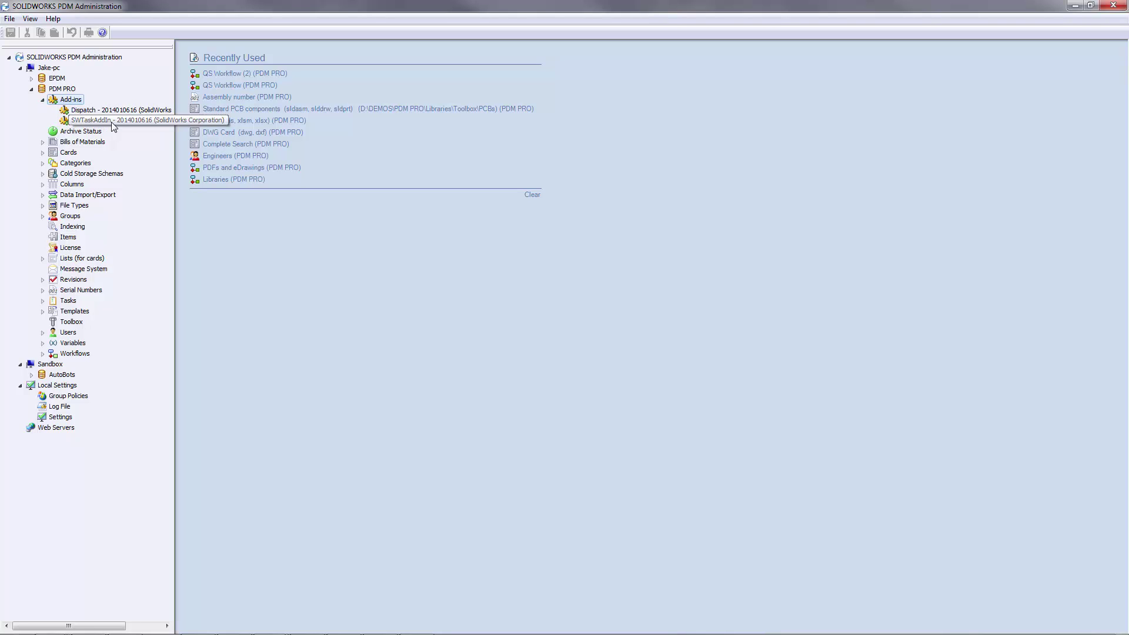
{"action": "left_click", "coordinate": [42, 153]}
{"action": "left_click", "coordinate": [87, 174]}
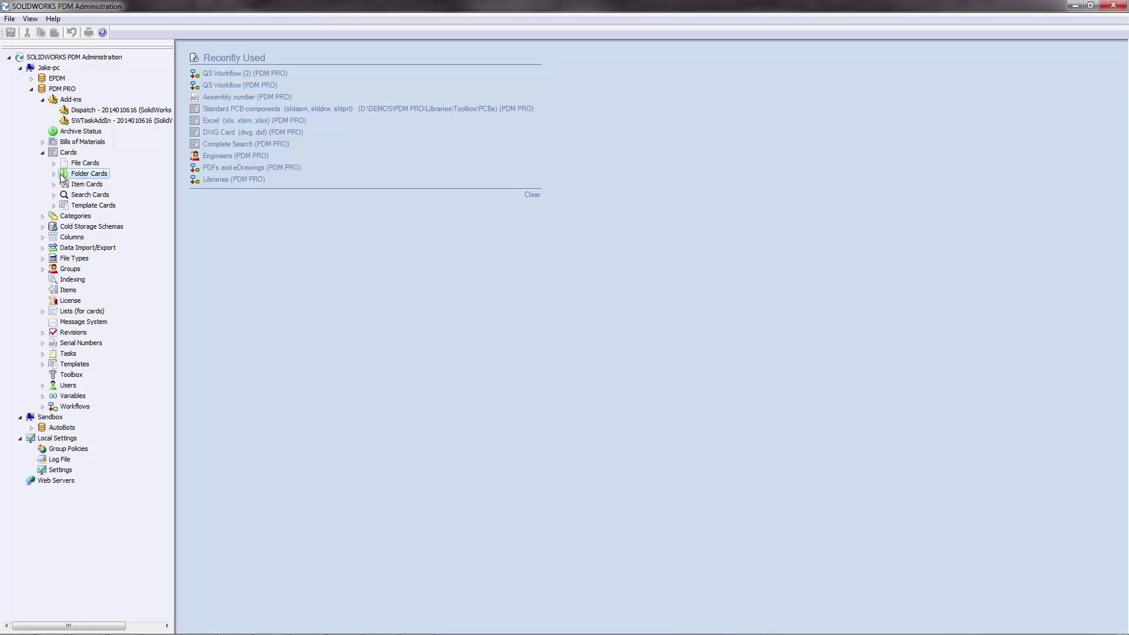
{"action": "left_click", "coordinate": [89, 194]}
{"action": "left_click", "coordinate": [54, 195]}
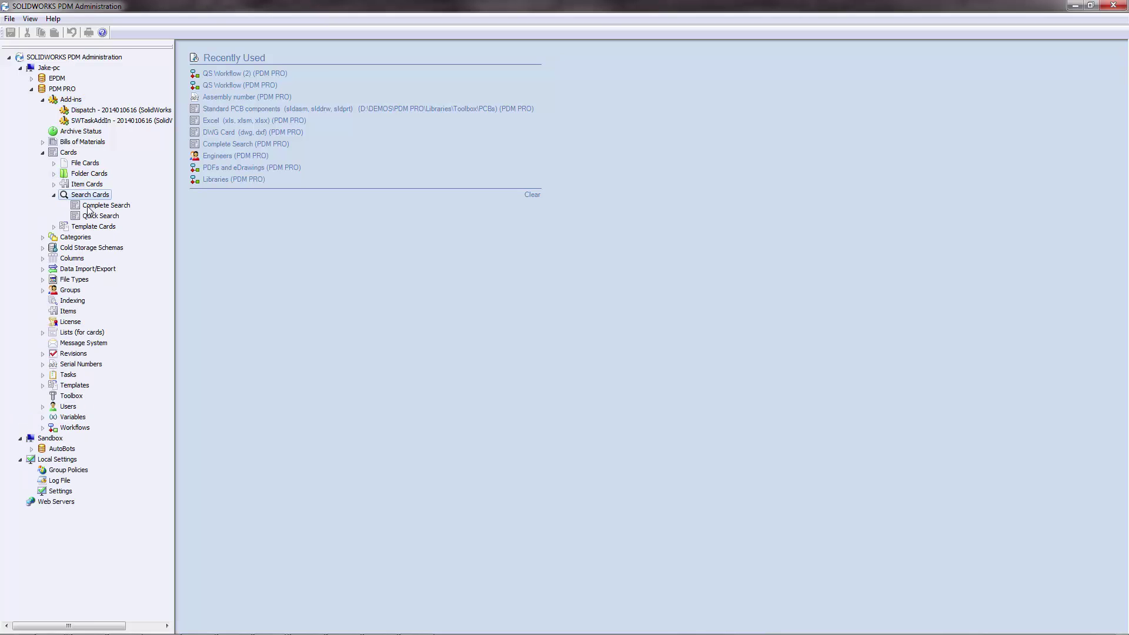
Open the Complete Search card in Card Editor and browse its Variables page.
{"action": "left_click", "coordinate": [106, 206]}
{"action": "double_click", "coordinate": [106, 206]}
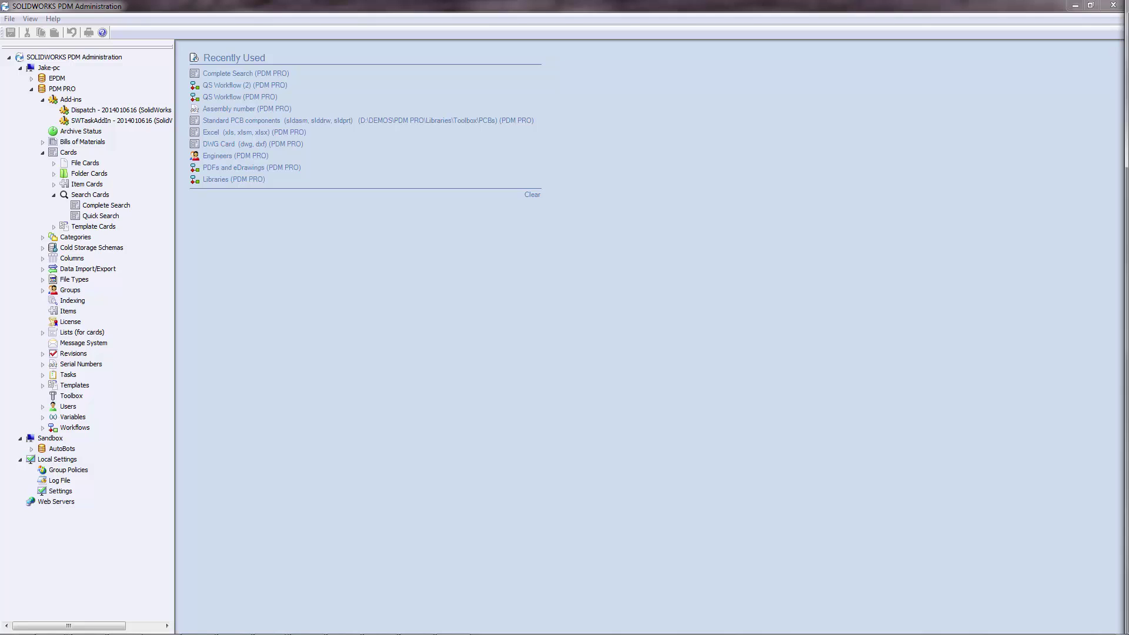
{"action": "left_click_drag", "start_coordinate": [1120, 53], "coordinate": [904, 77]}
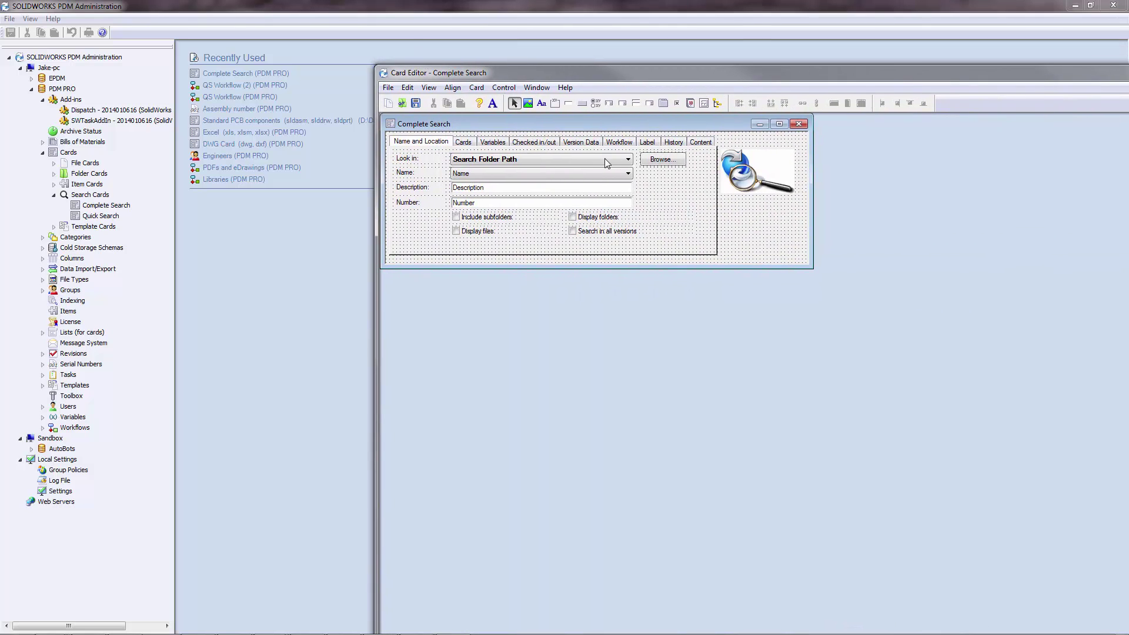
{"action": "left_click", "coordinate": [464, 142]}
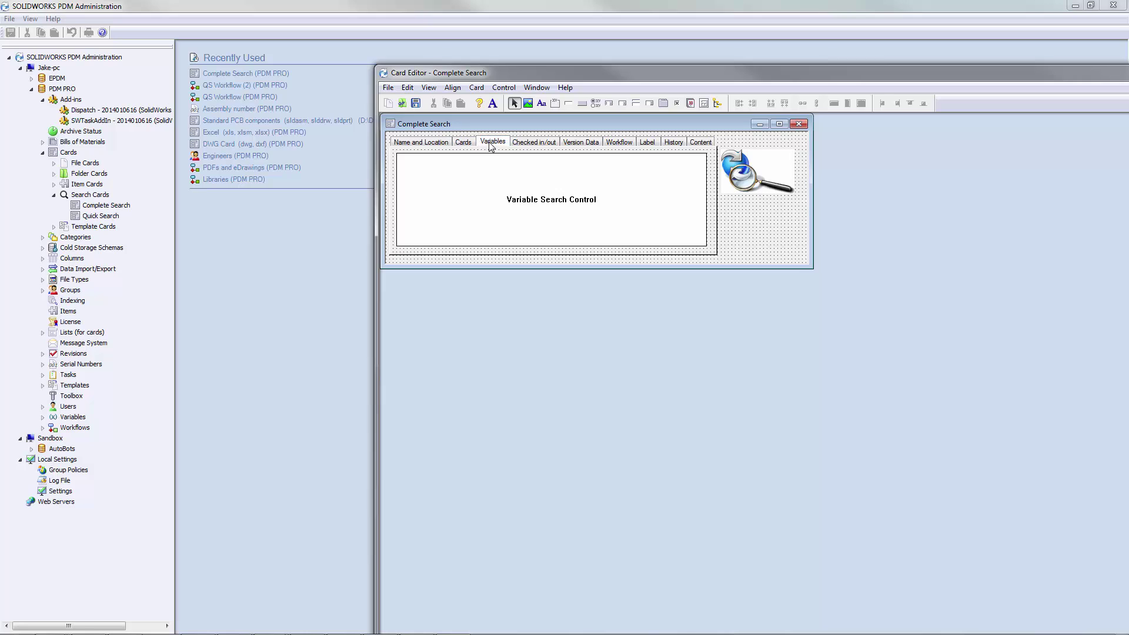
{"action": "left_click", "coordinate": [433, 143]}
Move the Search in all versions checkbox lower and close the Card Editor.
{"action": "left_click", "coordinate": [604, 230]}
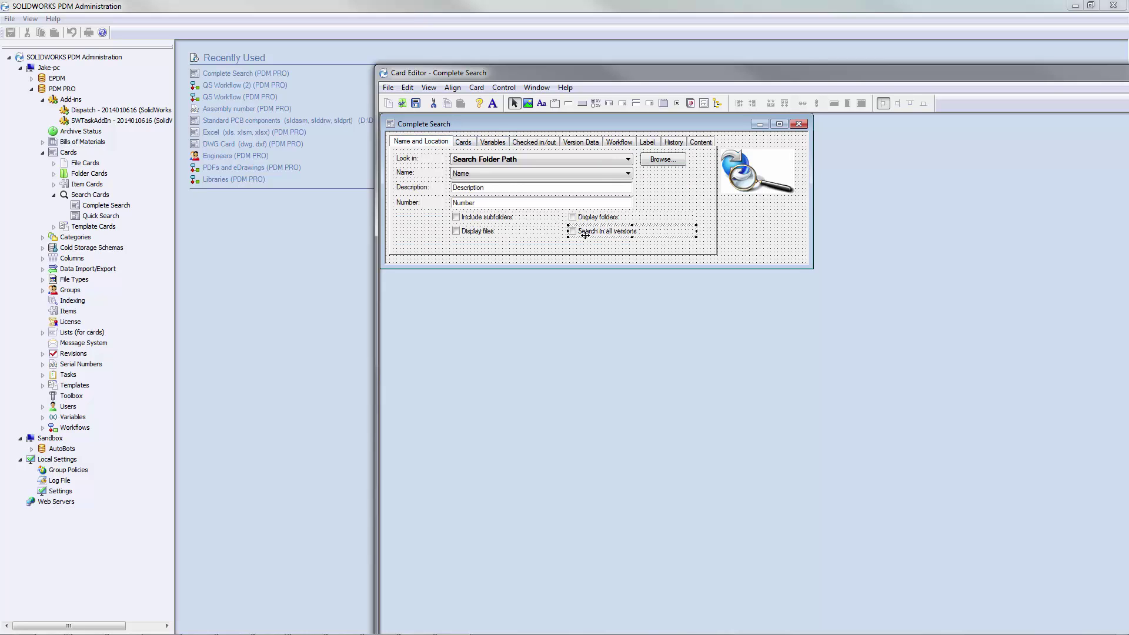
{"action": "mouse_move", "coordinate": [585, 234]}
{"action": "left_mouse_down"}
{"action": "mouse_move", "coordinate": [617, 238]}
{"action": "mouse_move", "coordinate": [593, 238]}
{"action": "left_mouse_up"}
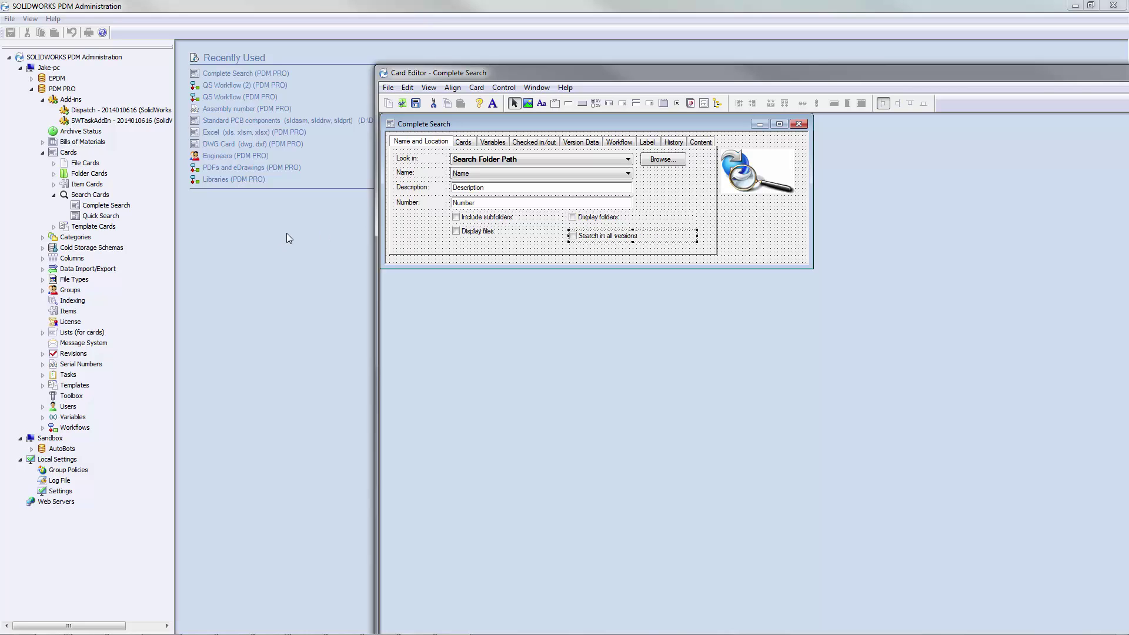
{"action": "left_click", "coordinate": [253, 240]}
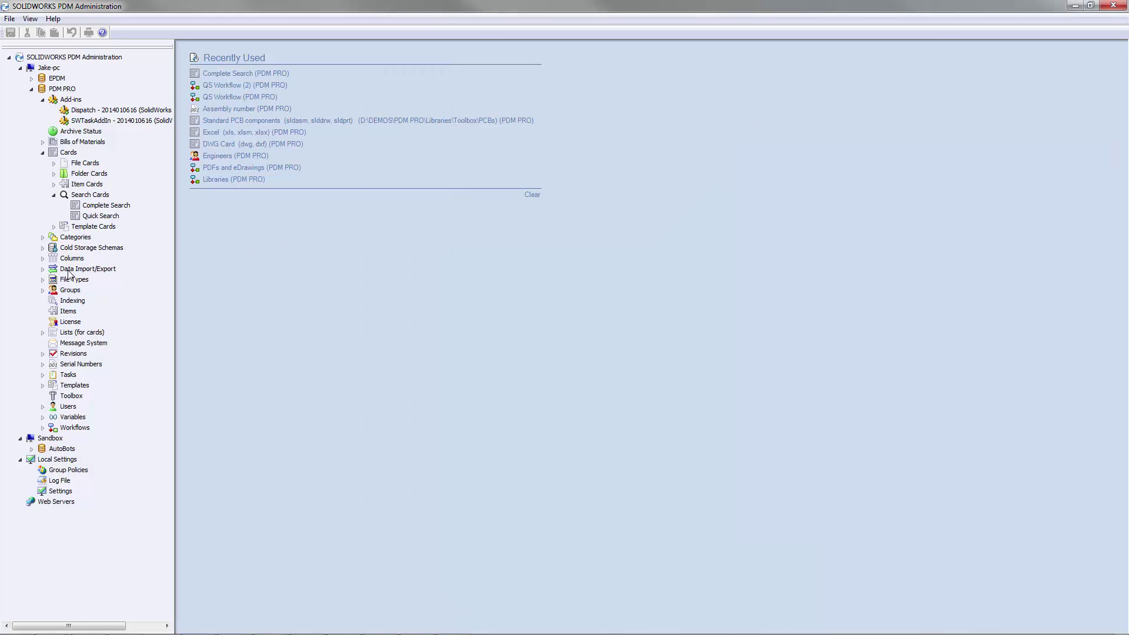
Open the Engineers group, check its members and toggle Jeremy, and view its administrative permissions.
{"action": "left_click", "coordinate": [42, 290]}
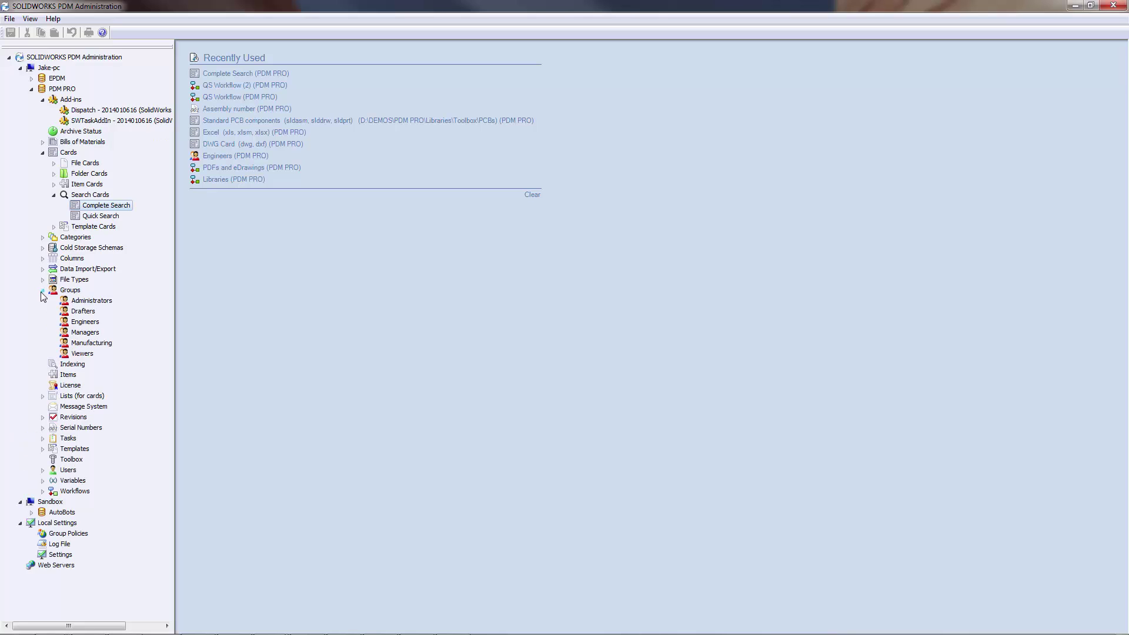
{"action": "double_click", "coordinate": [86, 322]}
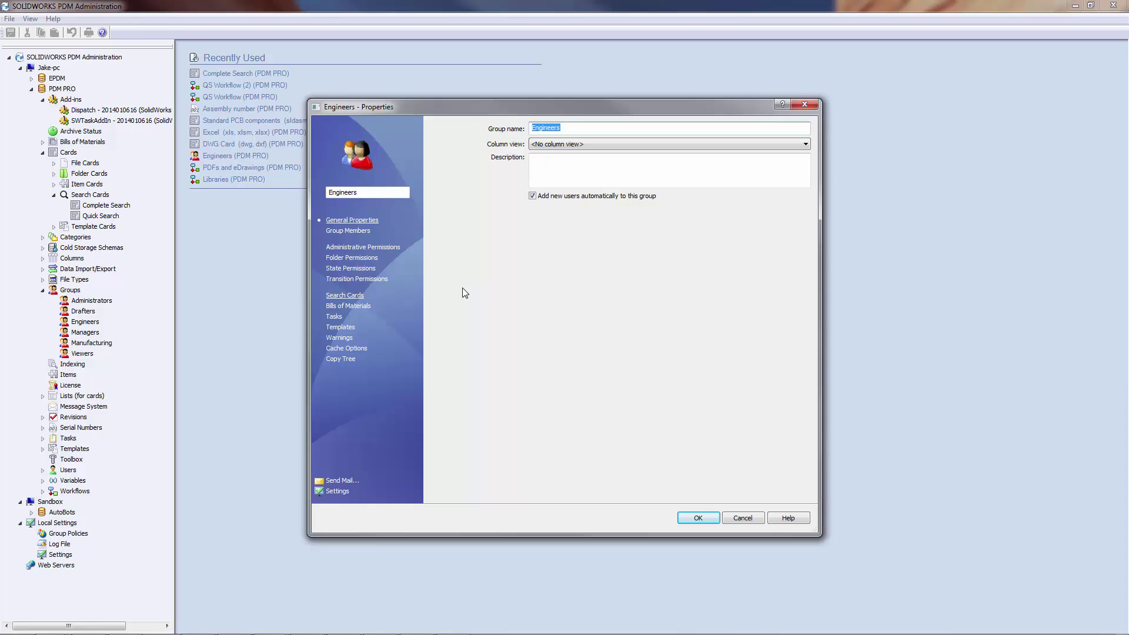
{"action": "left_click", "coordinate": [348, 232]}
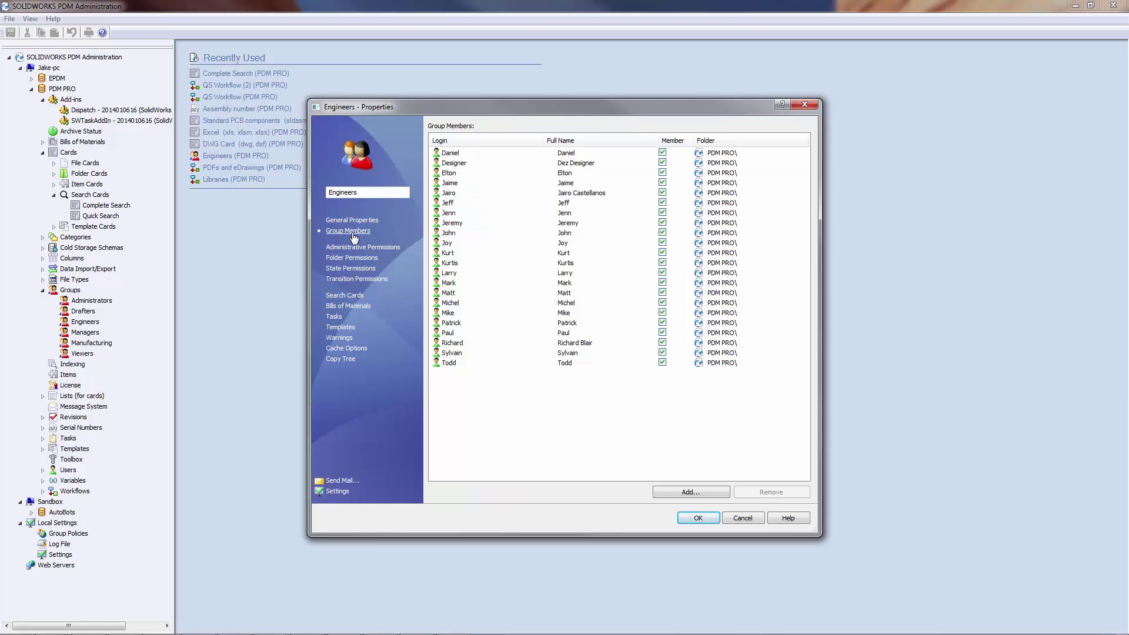
{"action": "left_click", "coordinate": [449, 192]}
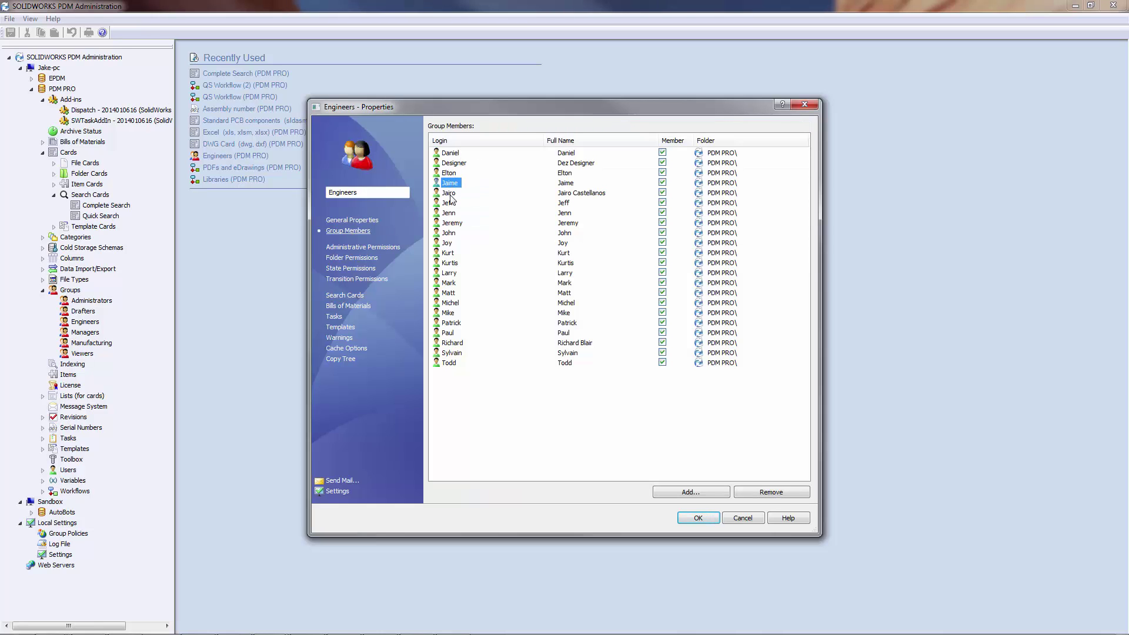
{"action": "left_click", "coordinate": [448, 203]}
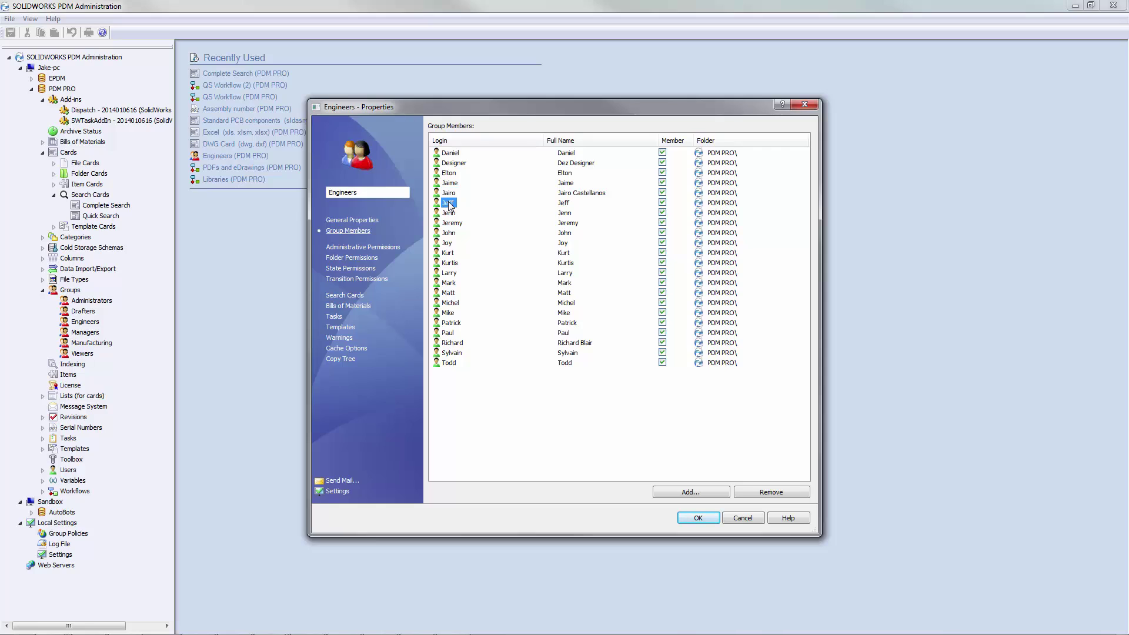
{"action": "left_click", "coordinate": [662, 222]}
{"action": "left_click", "coordinate": [362, 247]}
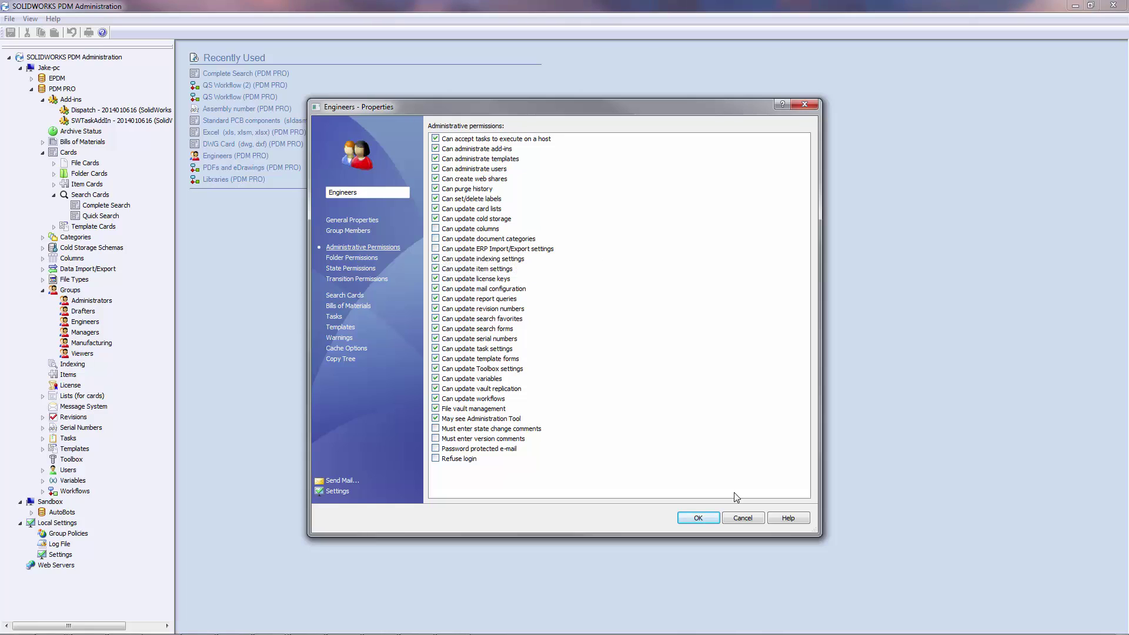
{"action": "left_click", "coordinate": [742, 518]}
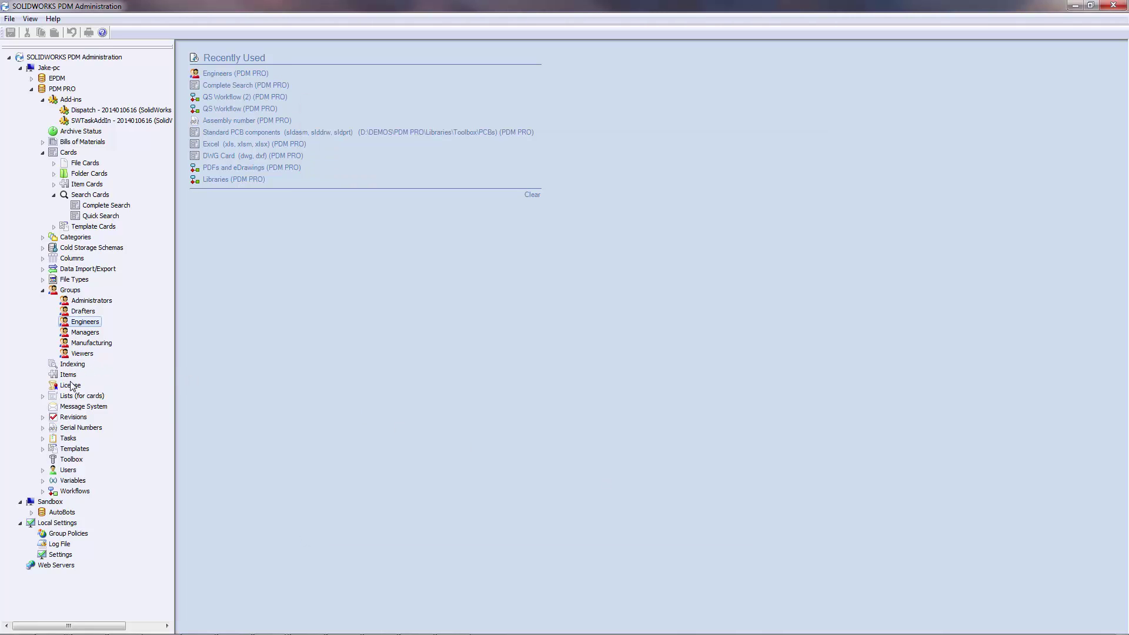
Append 'NEW NUMBER' to the Assembly number serial format, then cancel the change.
{"action": "left_click", "coordinate": [52, 427]}
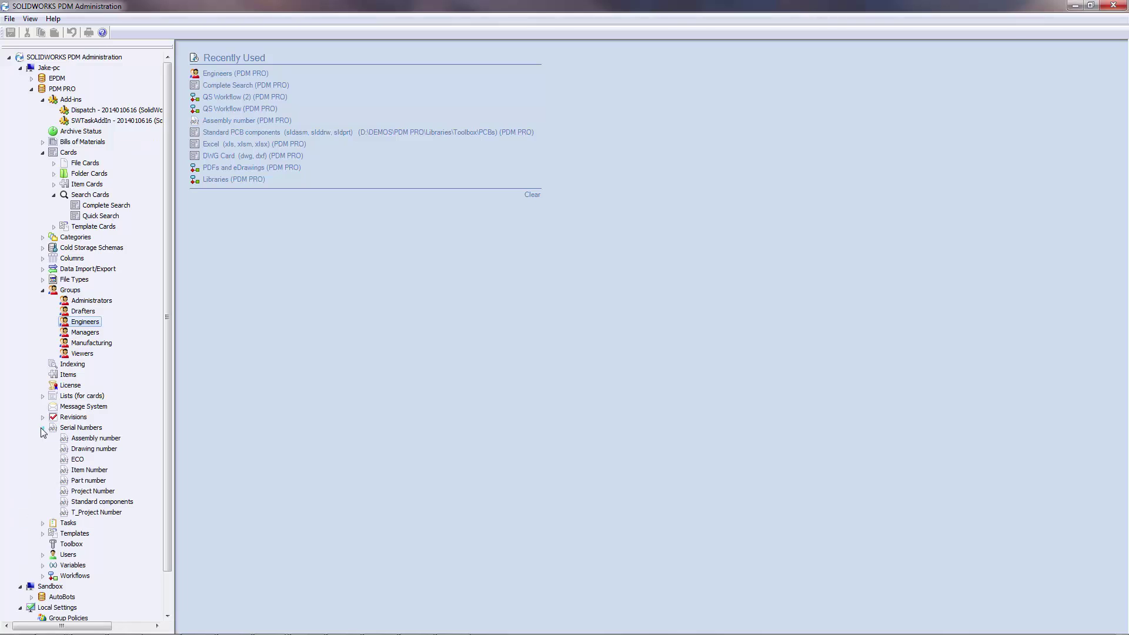
{"action": "double_click", "coordinate": [95, 438]}
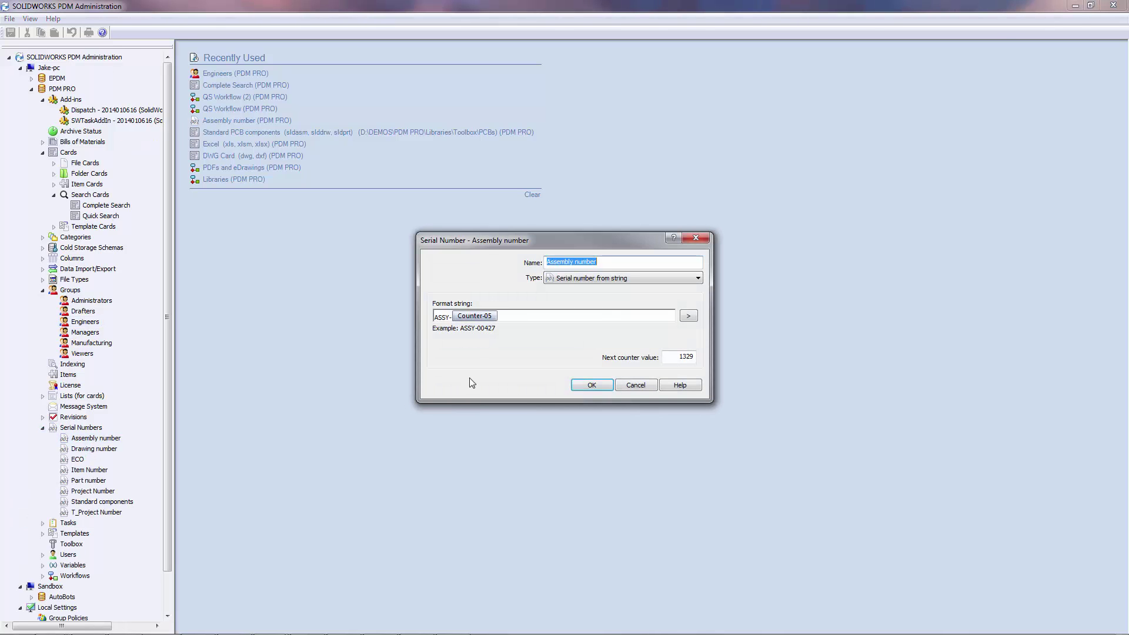
{"action": "left_click", "coordinate": [526, 316]}
{"action": "type", "text": "-NEW N"}
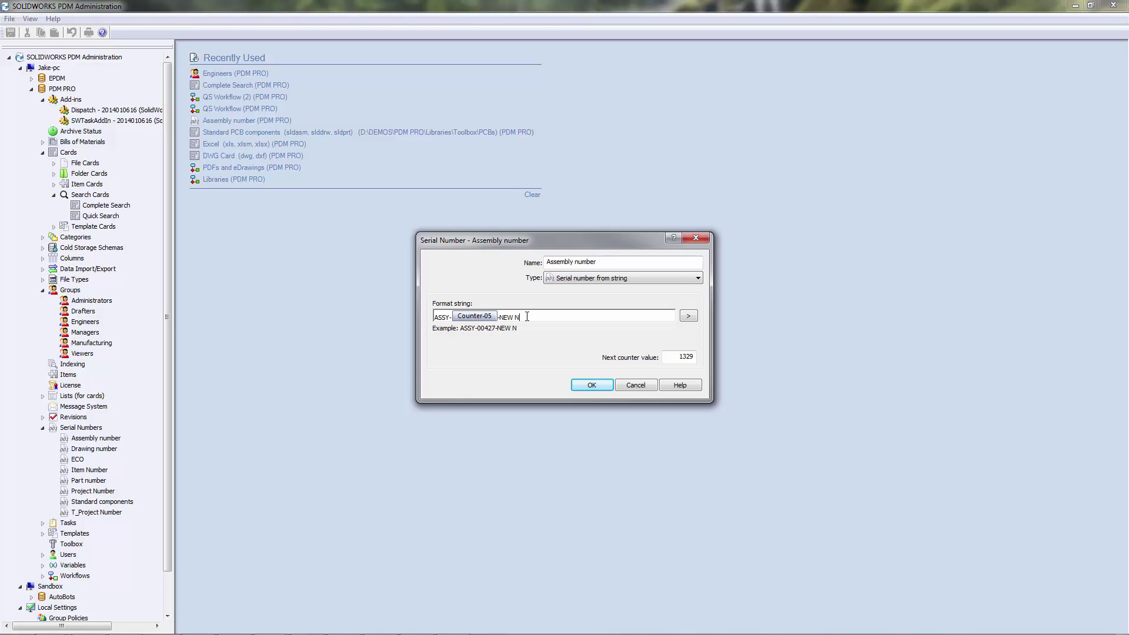
{"action": "type", "text": "UMBER"}
{"action": "left_click", "coordinate": [635, 385]}
{"action": "left_click_drag", "start_coordinate": [167, 444], "coordinate": [168, 467]}
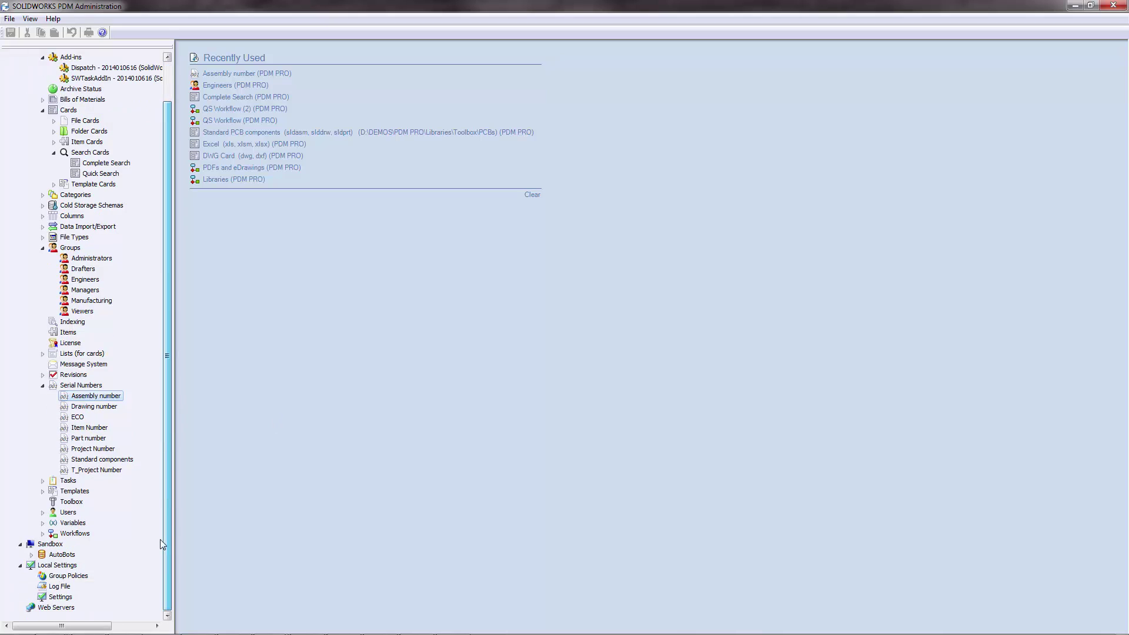
Open the Convert to PDF (WF) task properties and view its Output File Details and Permissions pages.
{"action": "left_click", "coordinate": [44, 481]}
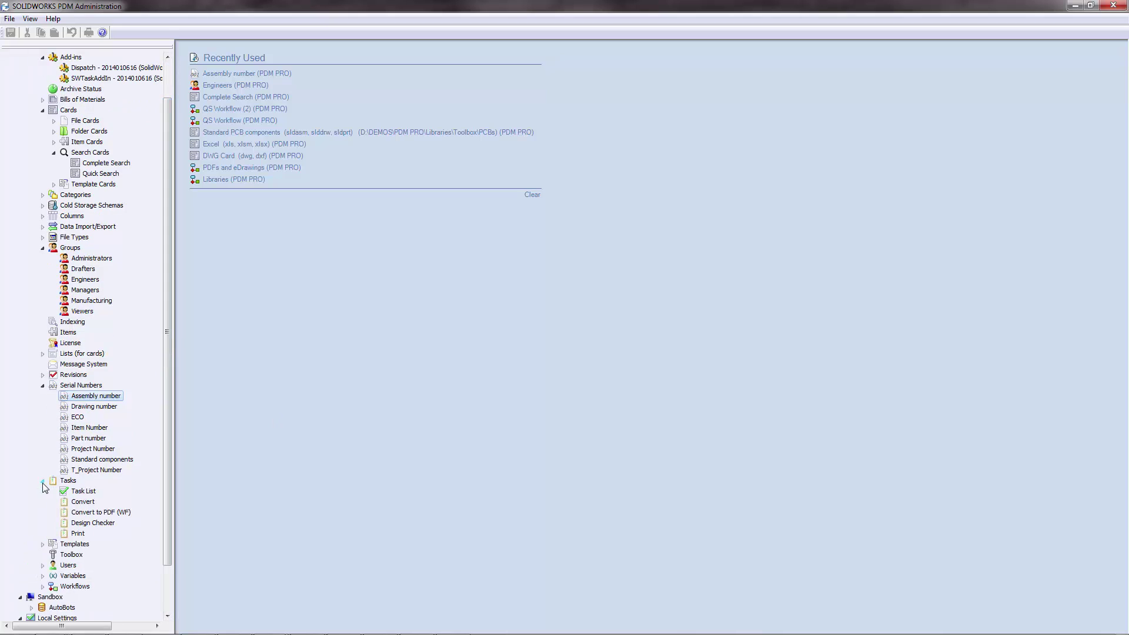
{"action": "left_click", "coordinate": [100, 513]}
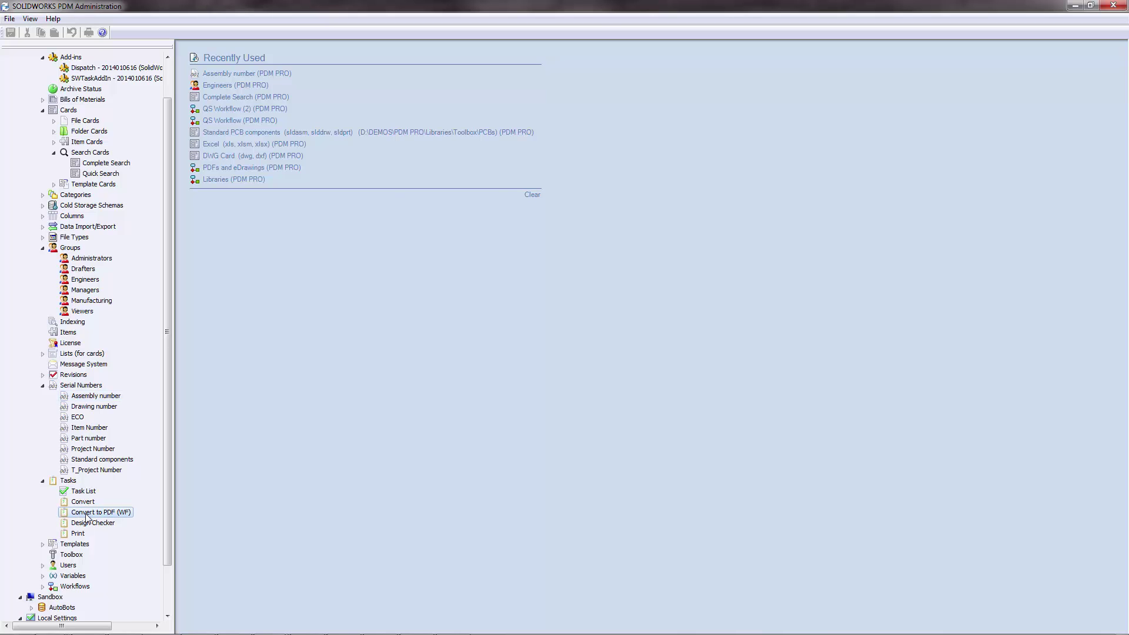
{"action": "double_click", "coordinate": [88, 513]}
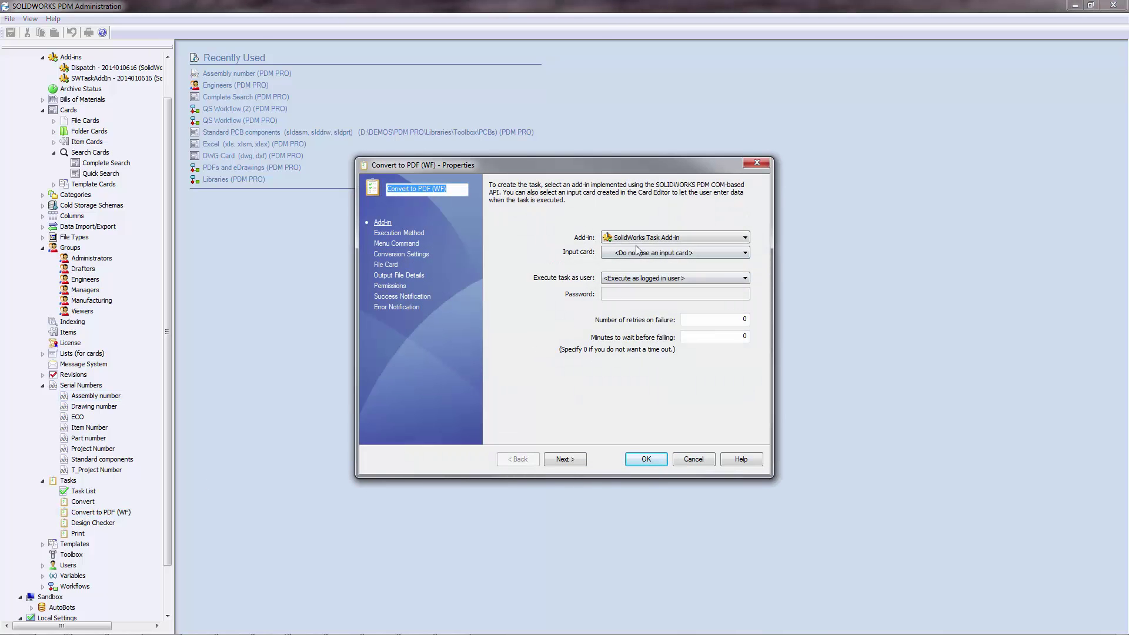
{"action": "left_click", "coordinate": [399, 275]}
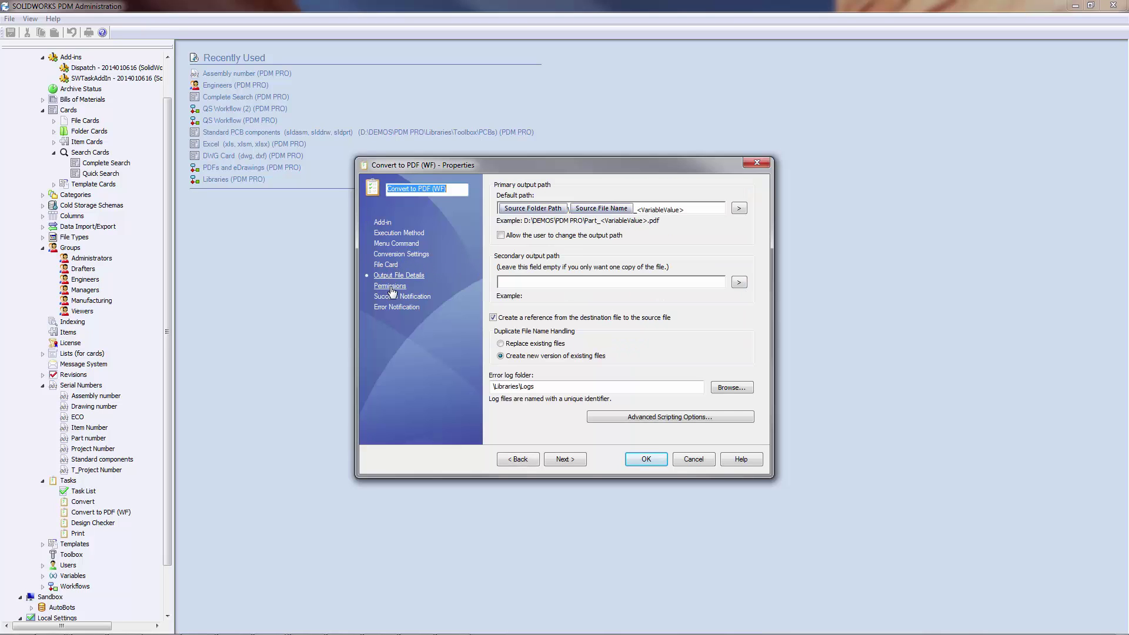
{"action": "left_click", "coordinate": [390, 286]}
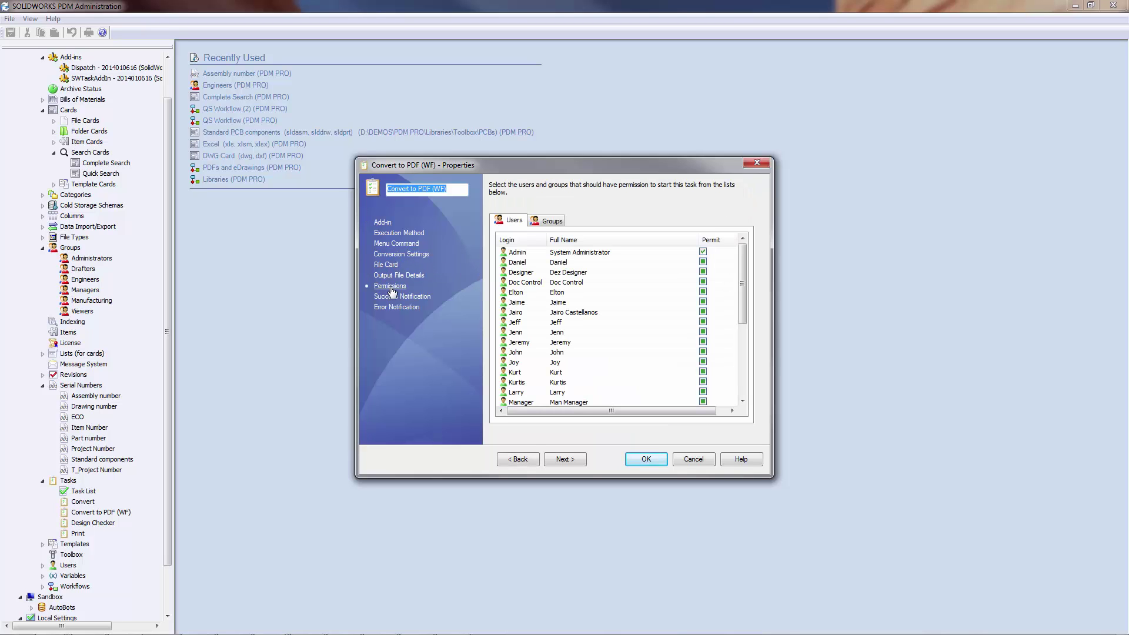
Review the menu command, conversion, file card, execution method and error notification pages.
{"action": "left_click", "coordinate": [397, 243]}
{"action": "left_click", "coordinate": [400, 254]}
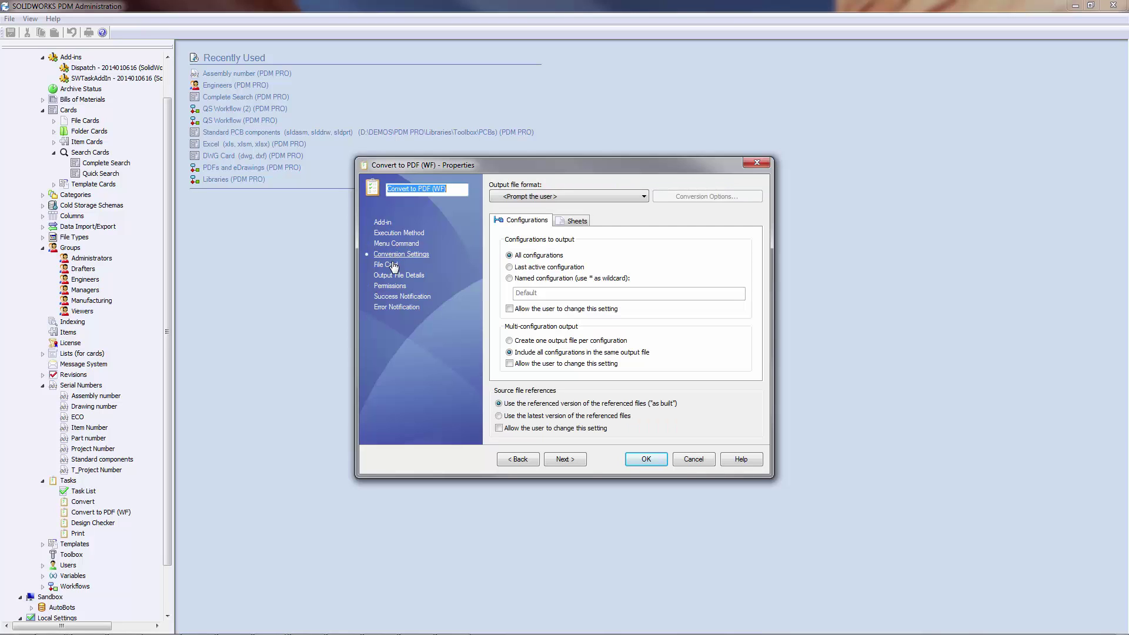
{"action": "left_click", "coordinate": [386, 266]}
{"action": "left_click", "coordinate": [399, 233]}
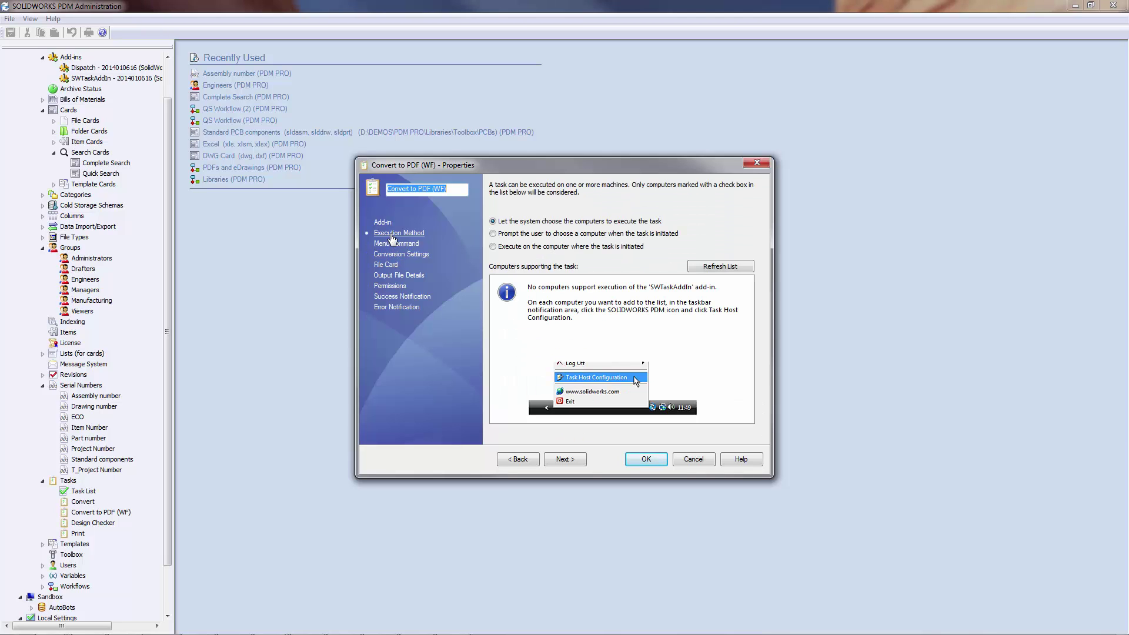
{"action": "left_click", "coordinate": [395, 307]}
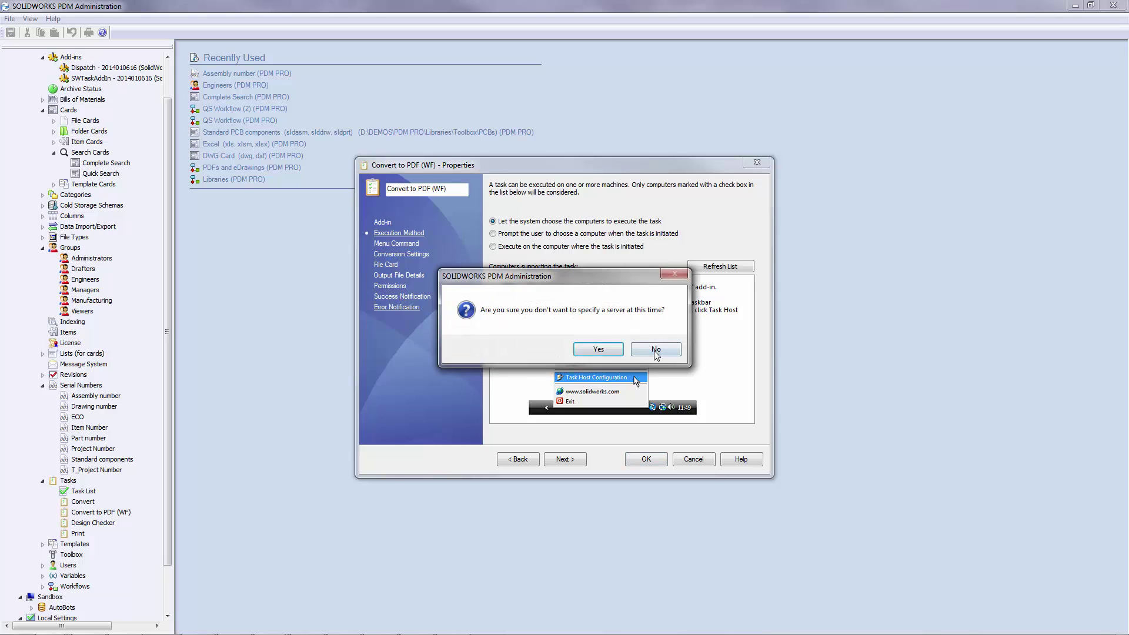
{"action": "left_click", "coordinate": [655, 349]}
{"action": "left_click", "coordinate": [397, 307]}
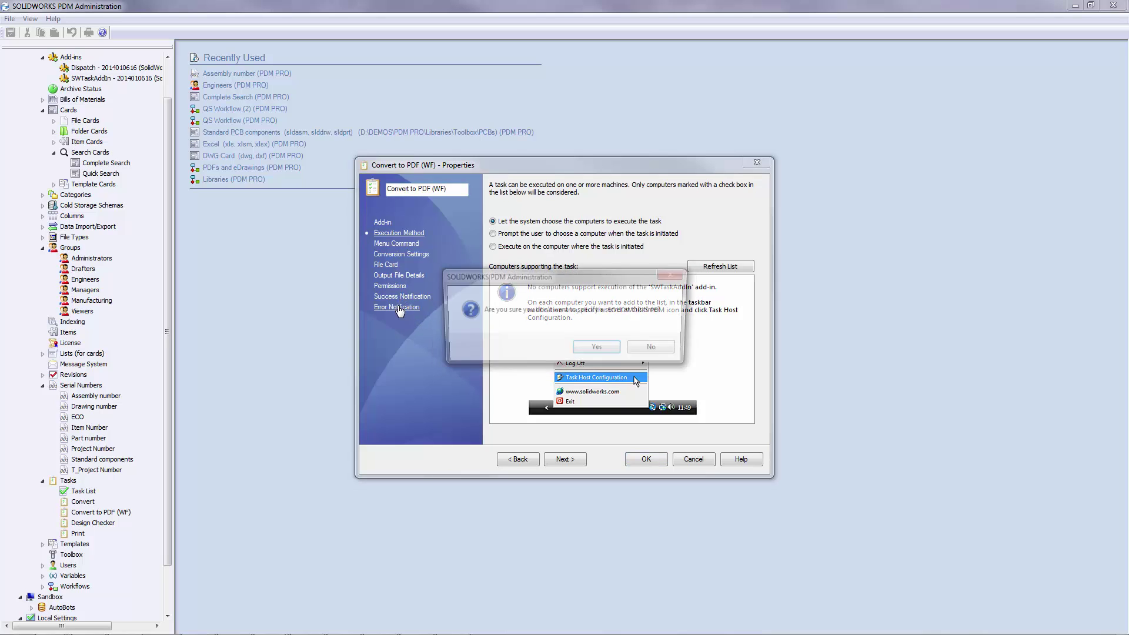
Close the Convert to PDF task properties, then expand Users and select John.
{"action": "left_click", "coordinate": [655, 351]}
{"action": "left_click", "coordinate": [694, 458]}
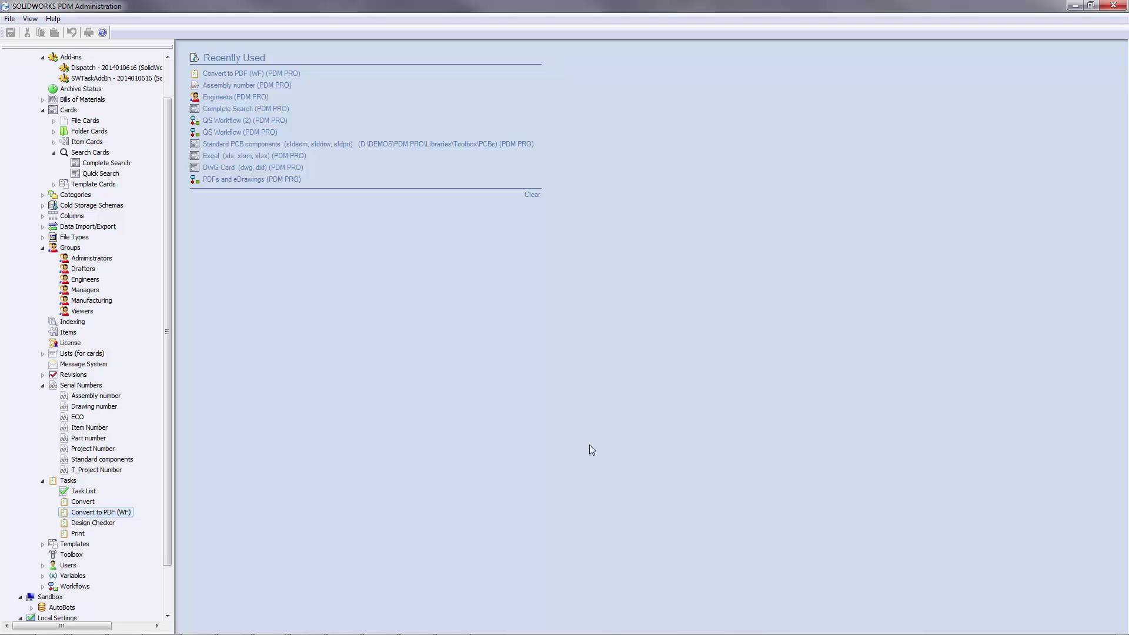
{"action": "scroll", "coordinate": [171, 412], "scroll_direction": "down", "scroll_amount": 1}
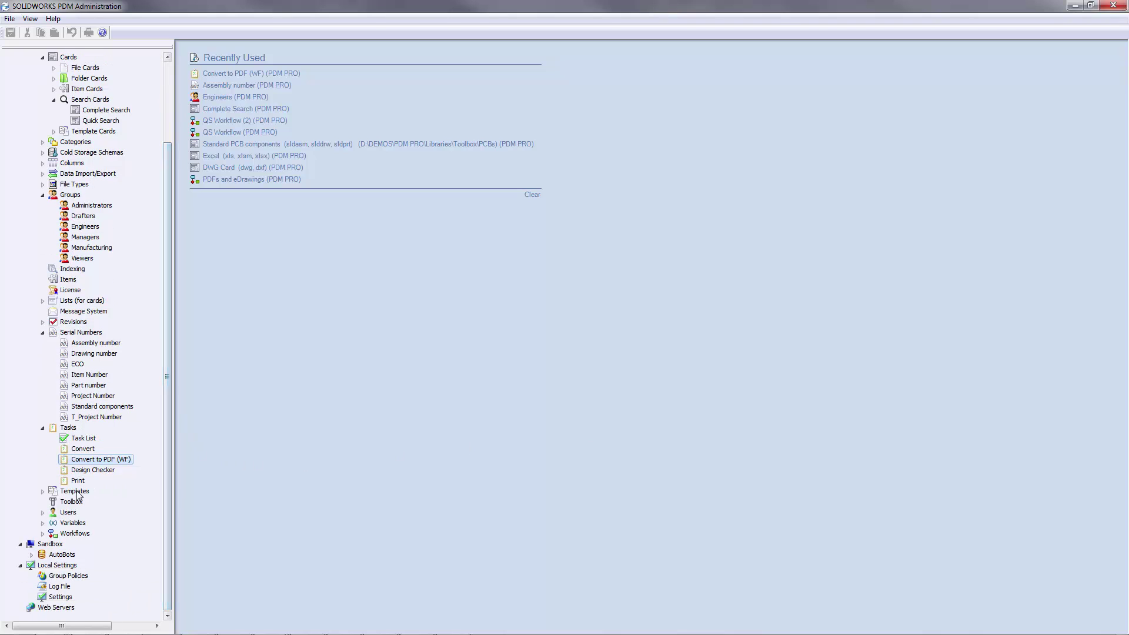
{"action": "left_click", "coordinate": [42, 511]}
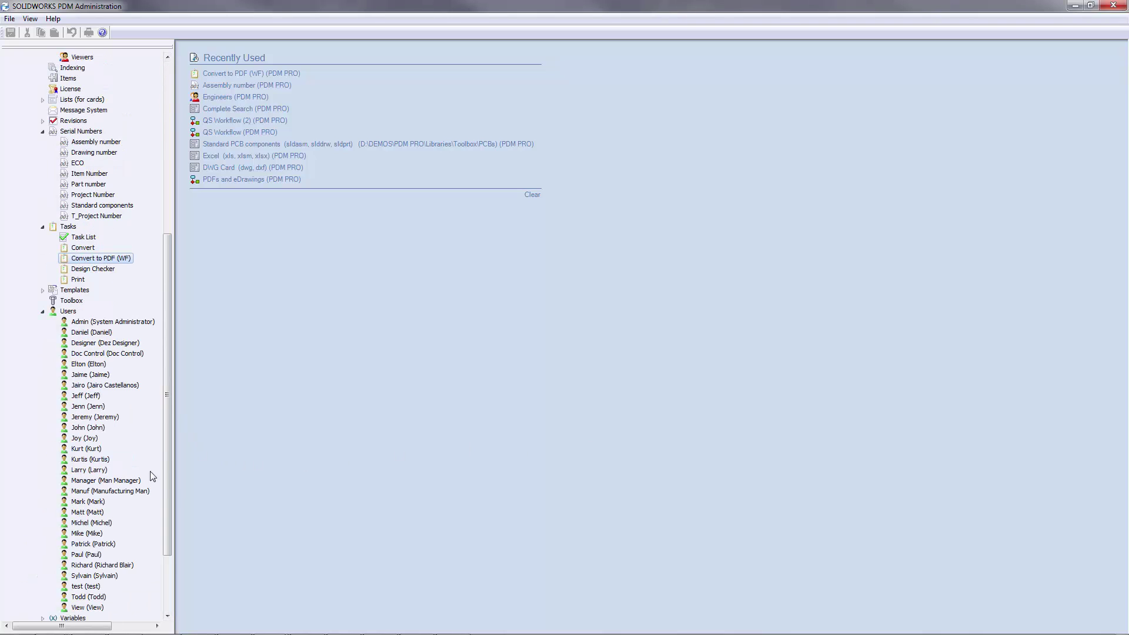
{"action": "left_click_drag", "start_coordinate": [166, 477], "coordinate": [170, 546]}
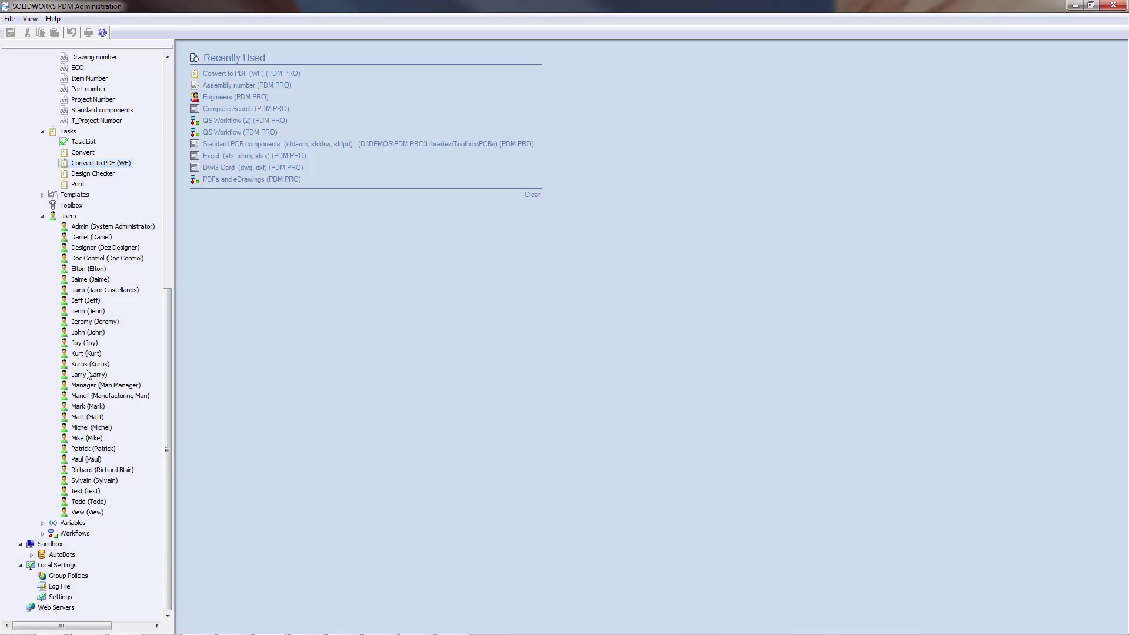
{"action": "left_click", "coordinate": [83, 343]}
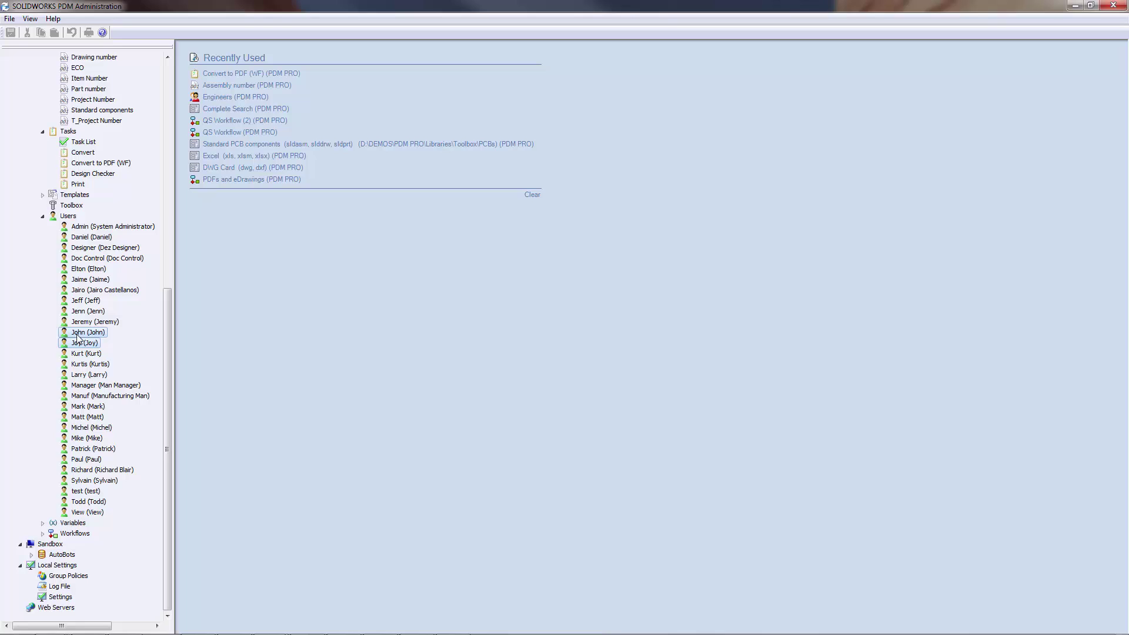
{"action": "left_click", "coordinate": [88, 333]}
Open John's properties and fill in his e-mail address.
{"action": "double_click", "coordinate": [89, 332]}
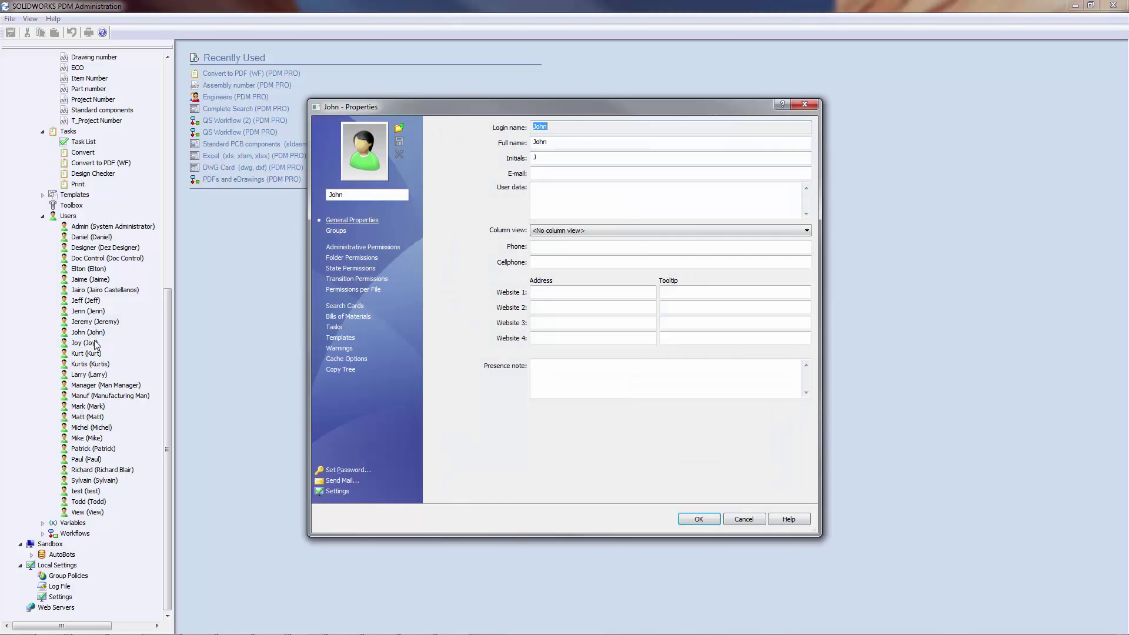
{"action": "left_click", "coordinate": [549, 174]}
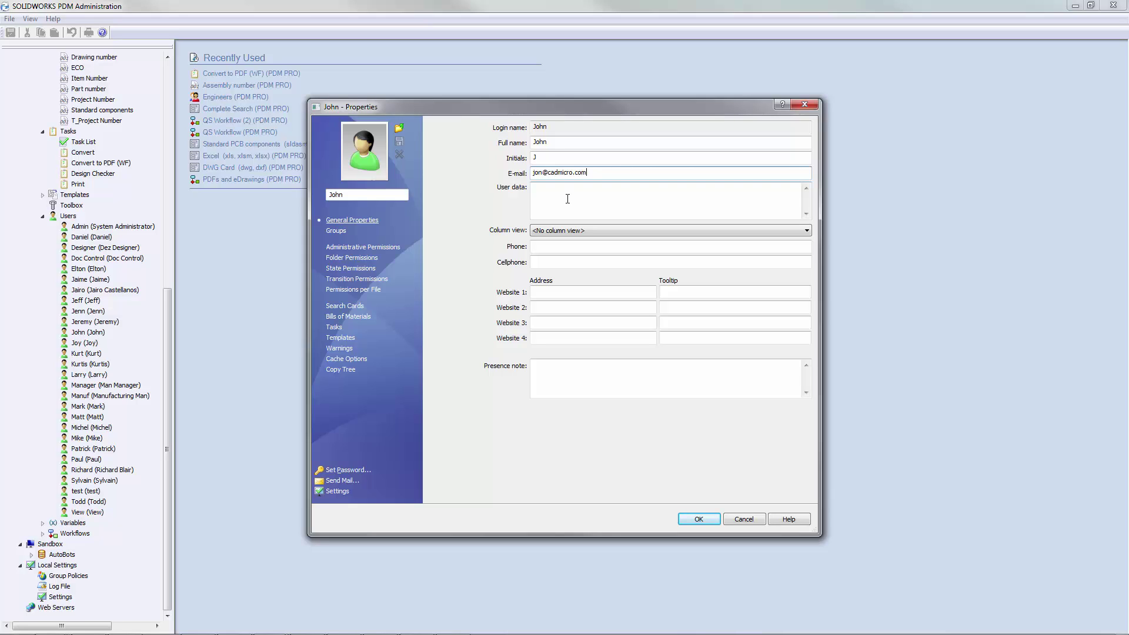
{"action": "left_click", "coordinate": [352, 258]}
Let John add or rename folders at the PDM PRO vault root, then close his properties.
{"action": "left_click", "coordinate": [473, 145]}
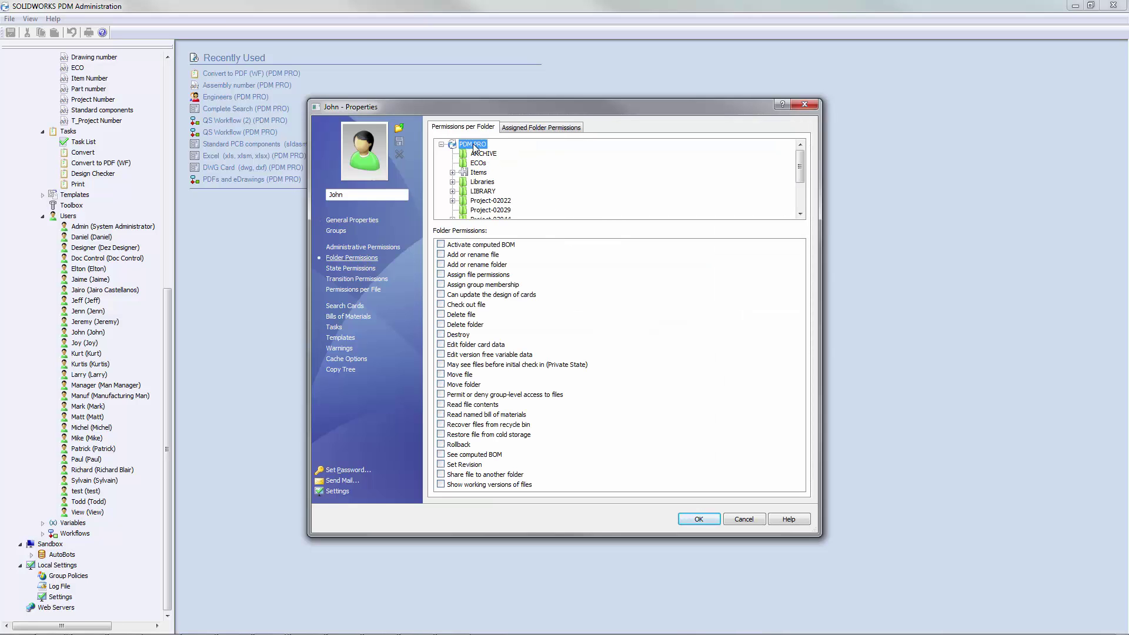
{"action": "left_click", "coordinate": [441, 265]}
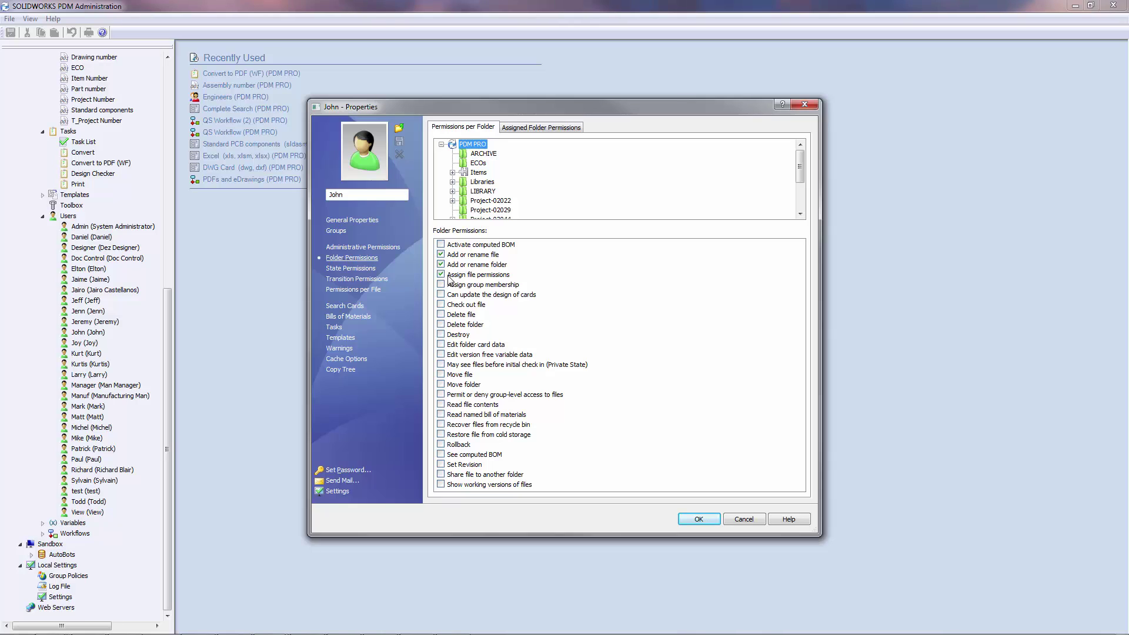
{"action": "left_click", "coordinate": [745, 519]}
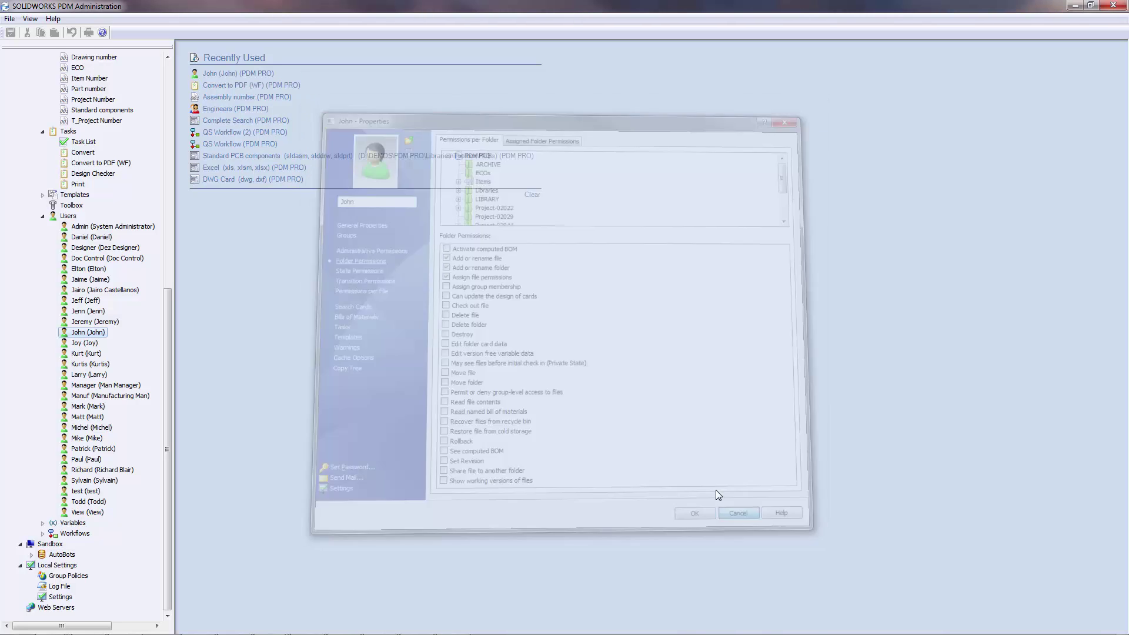
Open QS Workflow, then move the Work in Process state and shift No Approval Required left.
{"action": "left_click", "coordinate": [44, 533]}
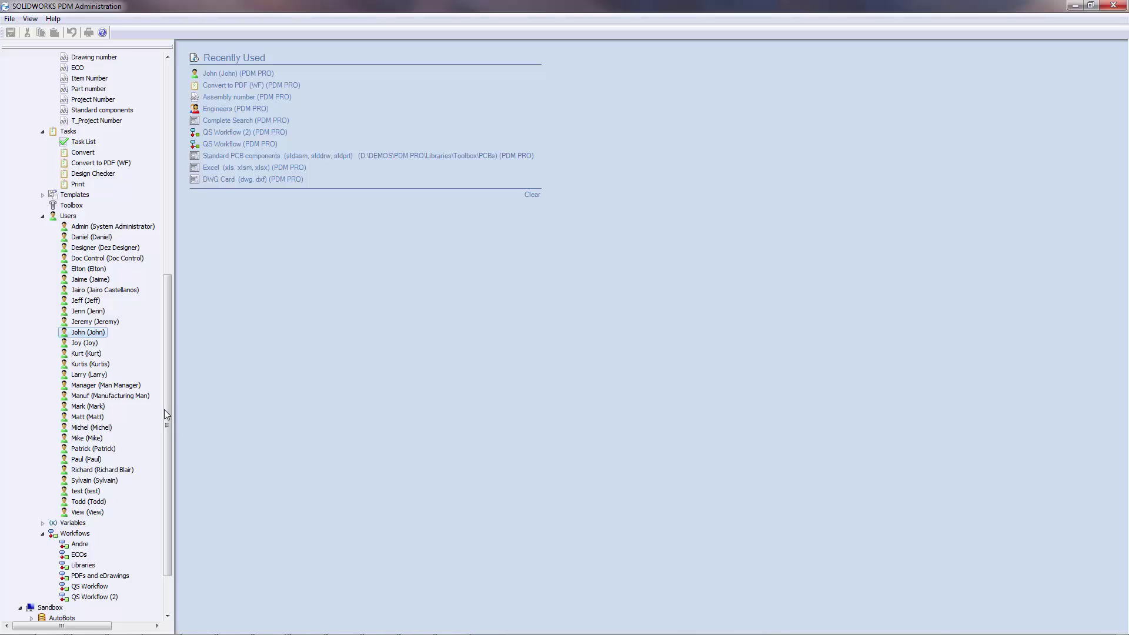
{"action": "left_click_drag", "start_coordinate": [167, 415], "coordinate": [167, 494]}
{"action": "double_click", "coordinate": [89, 535]}
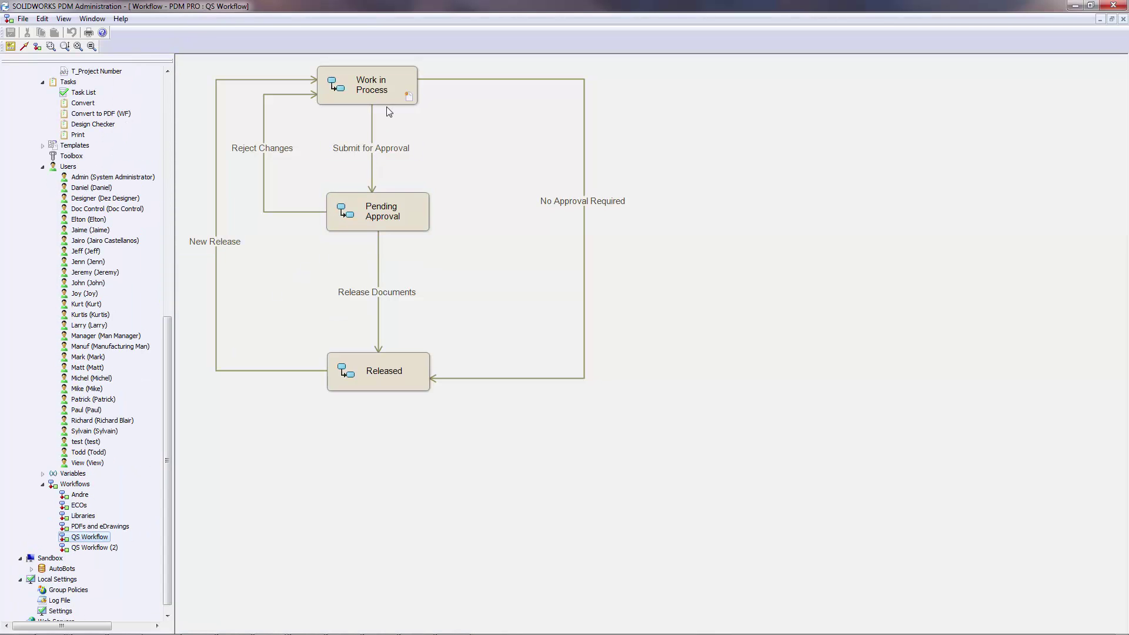
{"action": "mouse_move", "coordinate": [387, 100]}
{"action": "left_mouse_down"}
{"action": "mouse_move", "coordinate": [421, 115]}
{"action": "mouse_move", "coordinate": [398, 116]}
{"action": "left_mouse_up"}
{"action": "left_click", "coordinate": [583, 211]}
{"action": "mouse_move", "coordinate": [584, 216]}
{"action": "left_mouse_down"}
{"action": "mouse_move", "coordinate": [498, 220]}
{"action": "mouse_move", "coordinate": [561, 221]}
{"action": "left_mouse_up"}
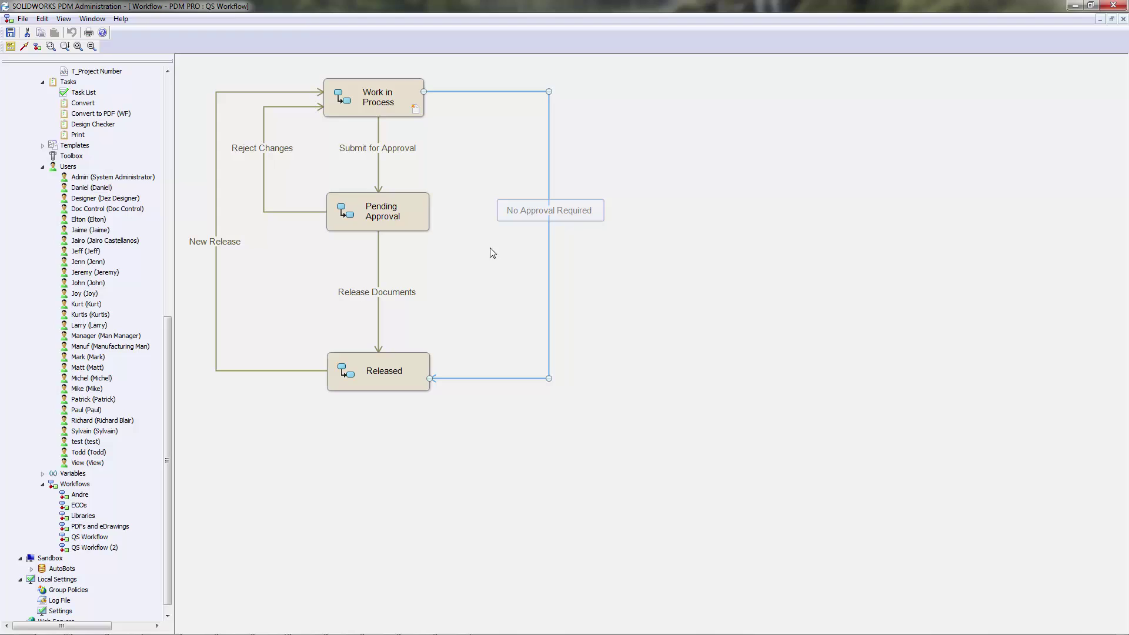
Rename the QS Workflow state 'Pending Approval' to 'Waiting for Manager'.
{"action": "double_click", "coordinate": [388, 212]}
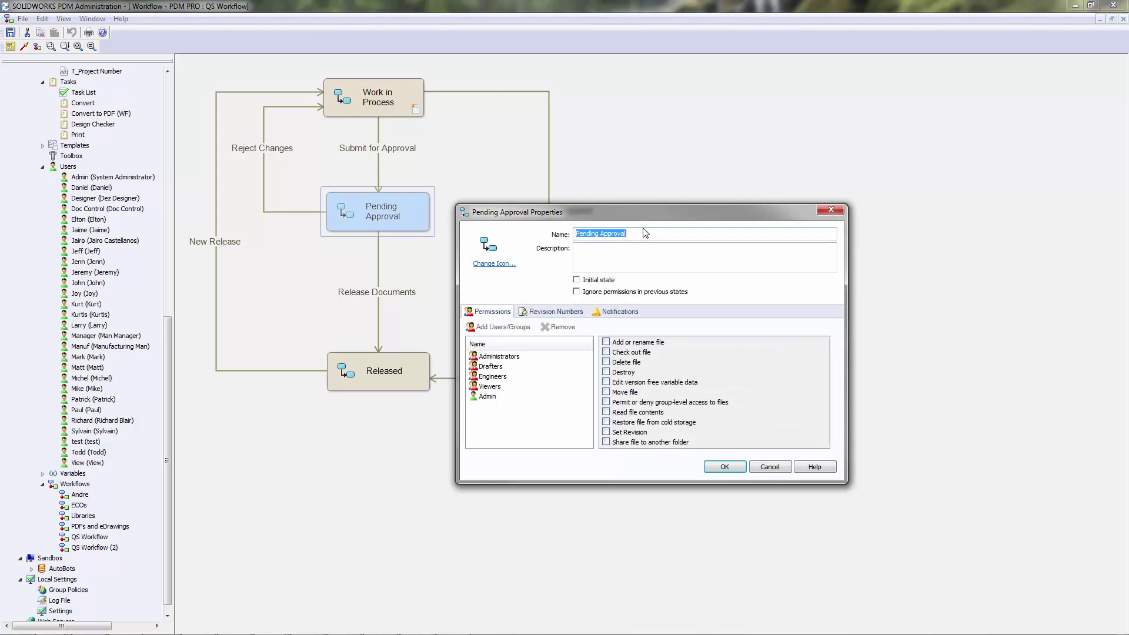
{"action": "type", "text": "Waiting"}
{"action": "type", "text": " for "}
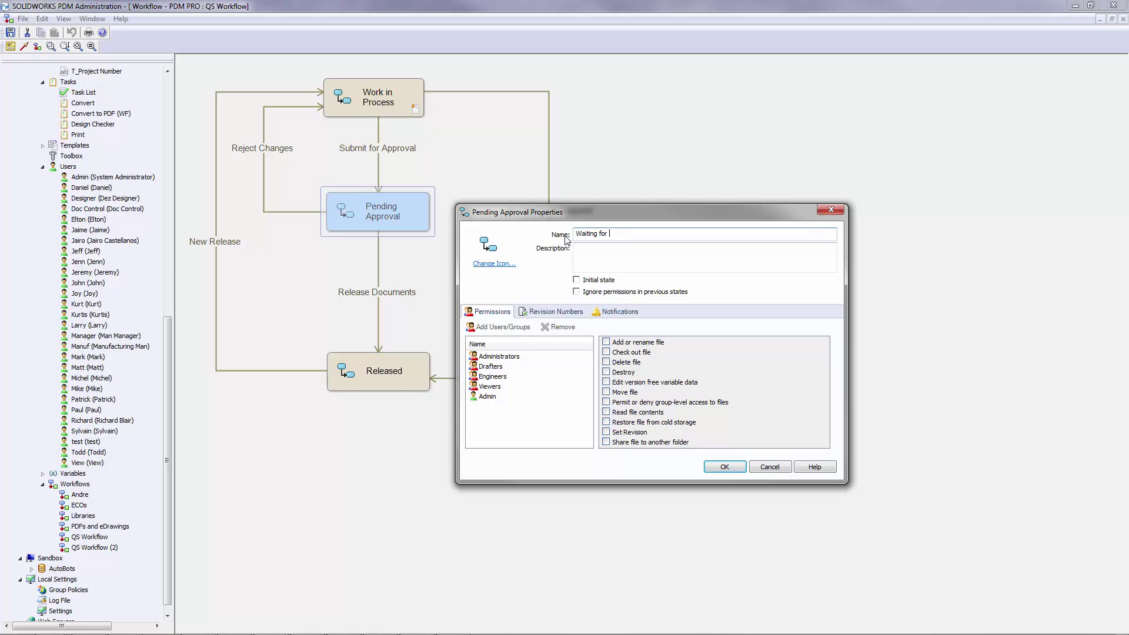
{"action": "type", "text": "Manager"}
{"action": "left_click", "coordinate": [729, 468]}
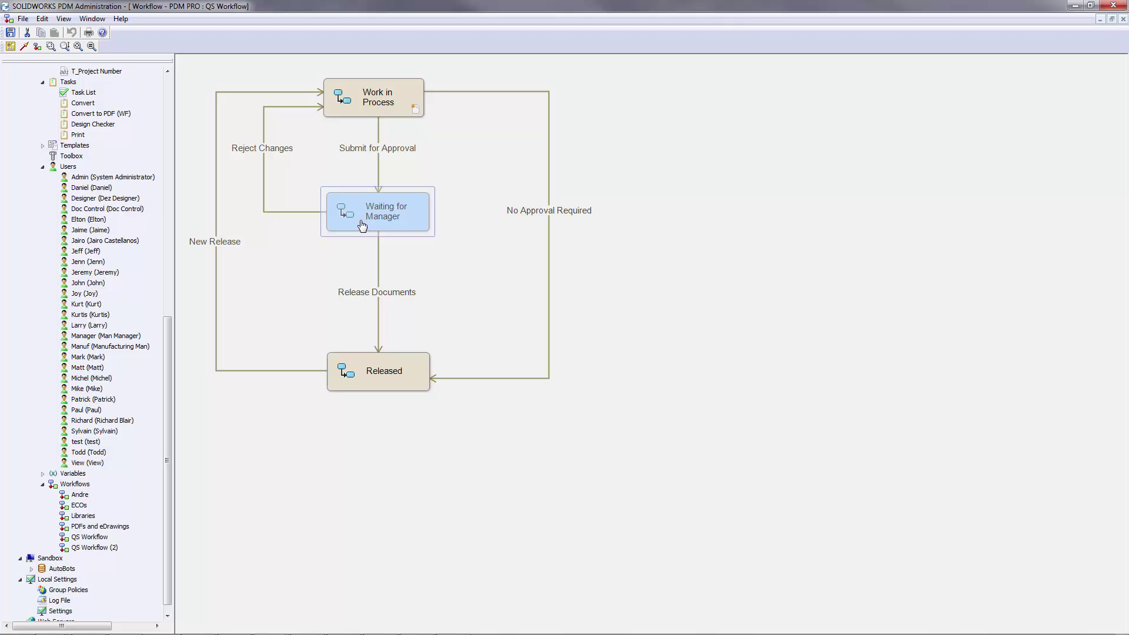
Deselect the workflow diagram and save the QS Workflow changes.
{"action": "left_click", "coordinate": [470, 244]}
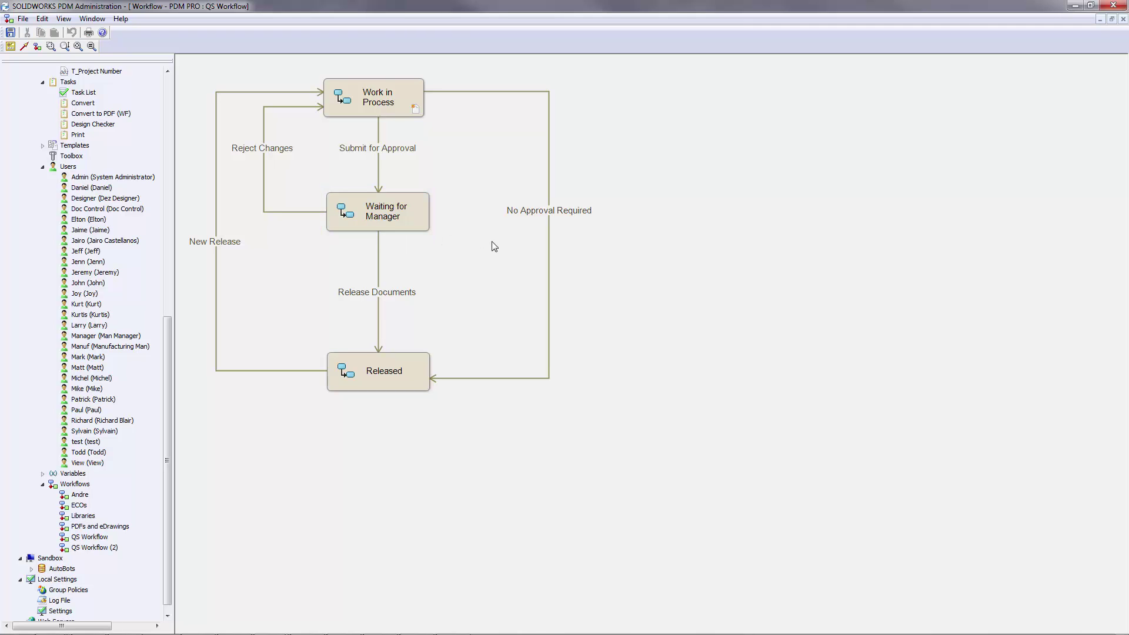
{"action": "left_click_drag", "start_coordinate": [167, 368], "coordinate": [167, 98]}
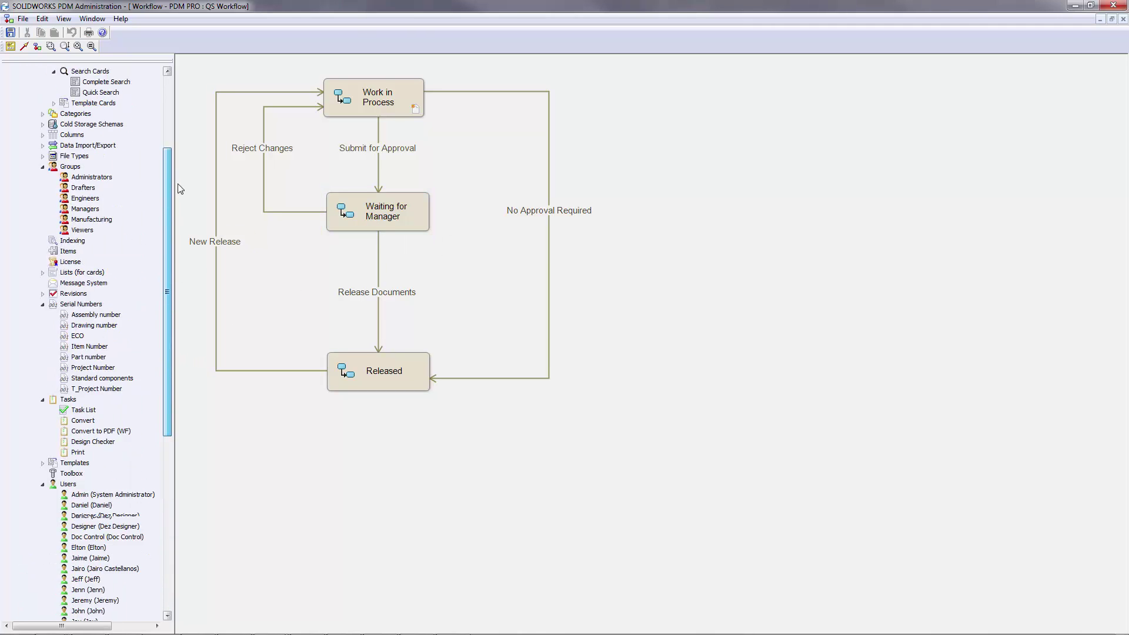
{"action": "left_click", "coordinate": [10, 34]}
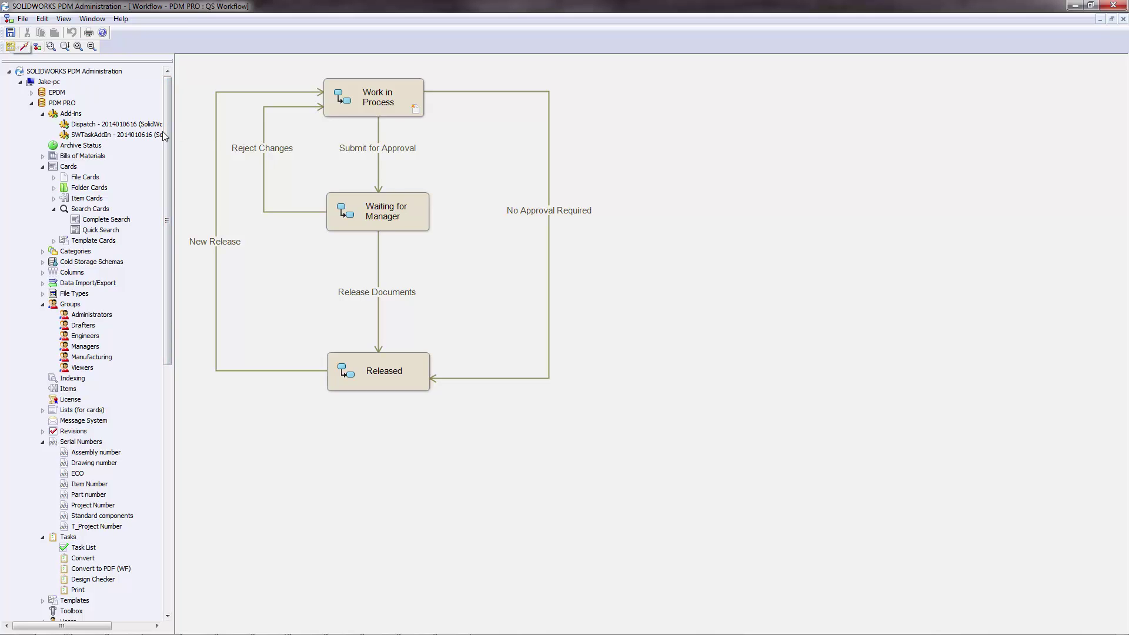